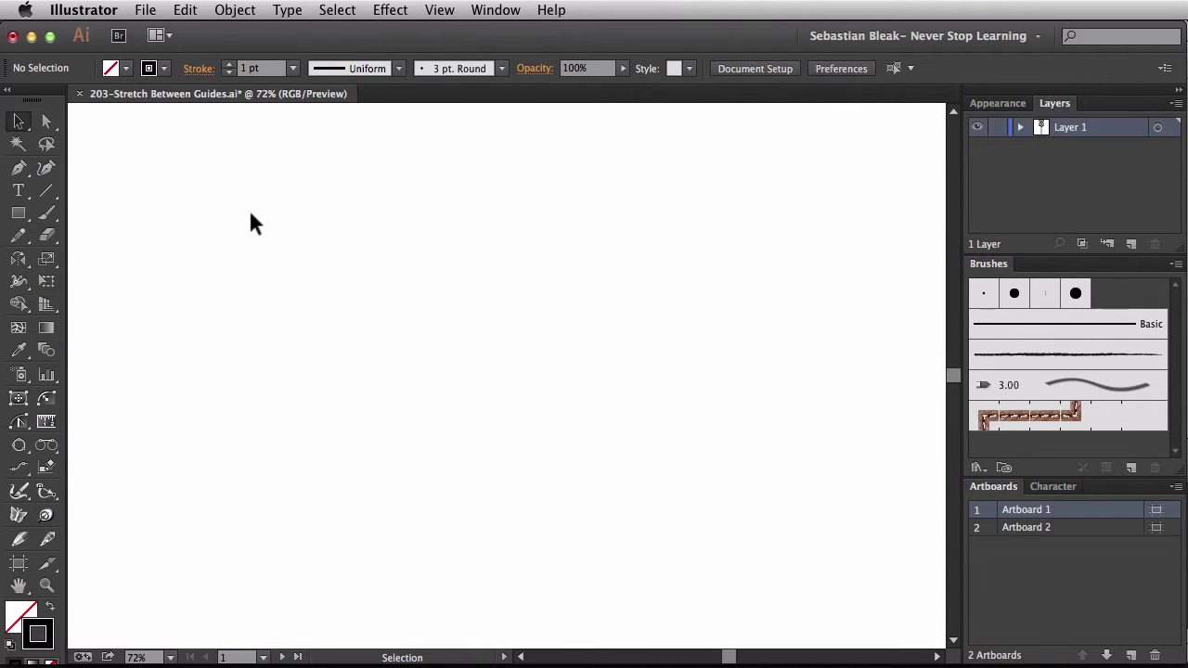
# - Draw a short vertical line and give it a 65 pt black stroke weight
pyautogui.press('\\')
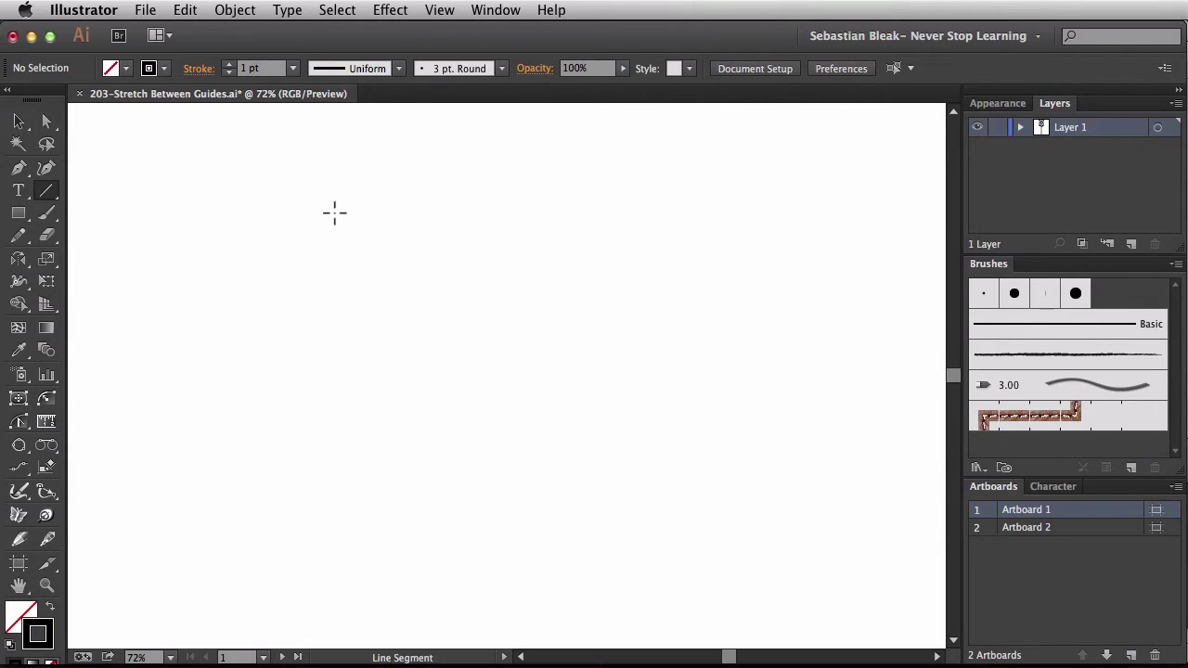
pyautogui.moveTo(409, 189); pyautogui.dragTo(405, 304)
pyautogui.press('shift')
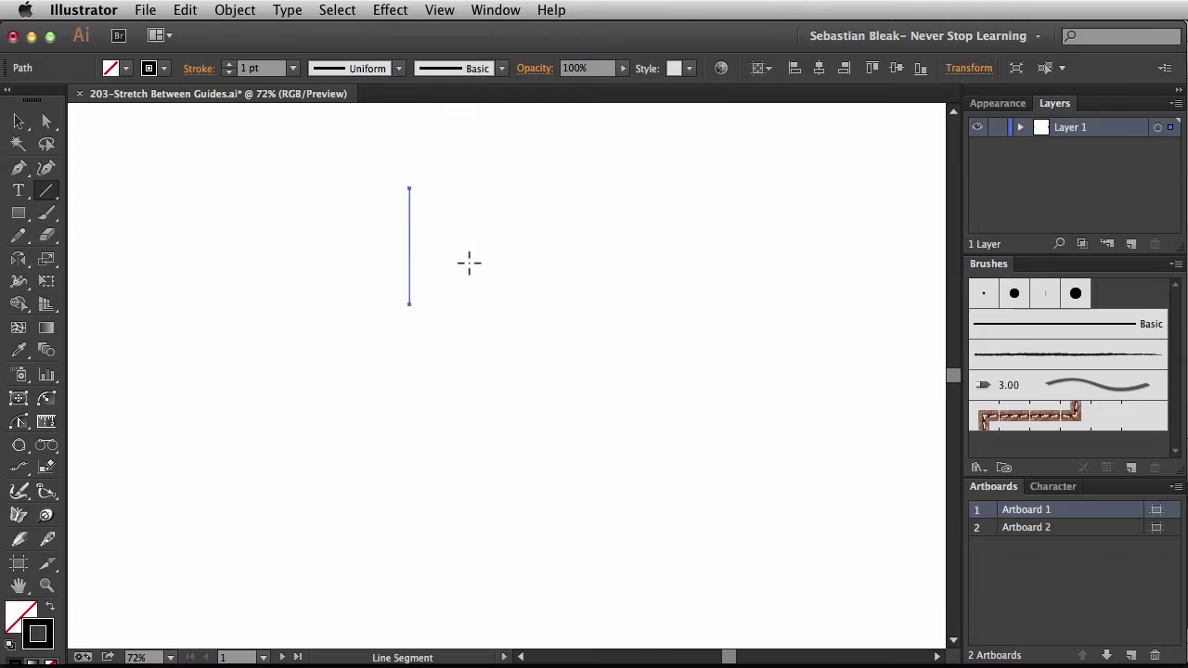
pyautogui.click(259, 67)
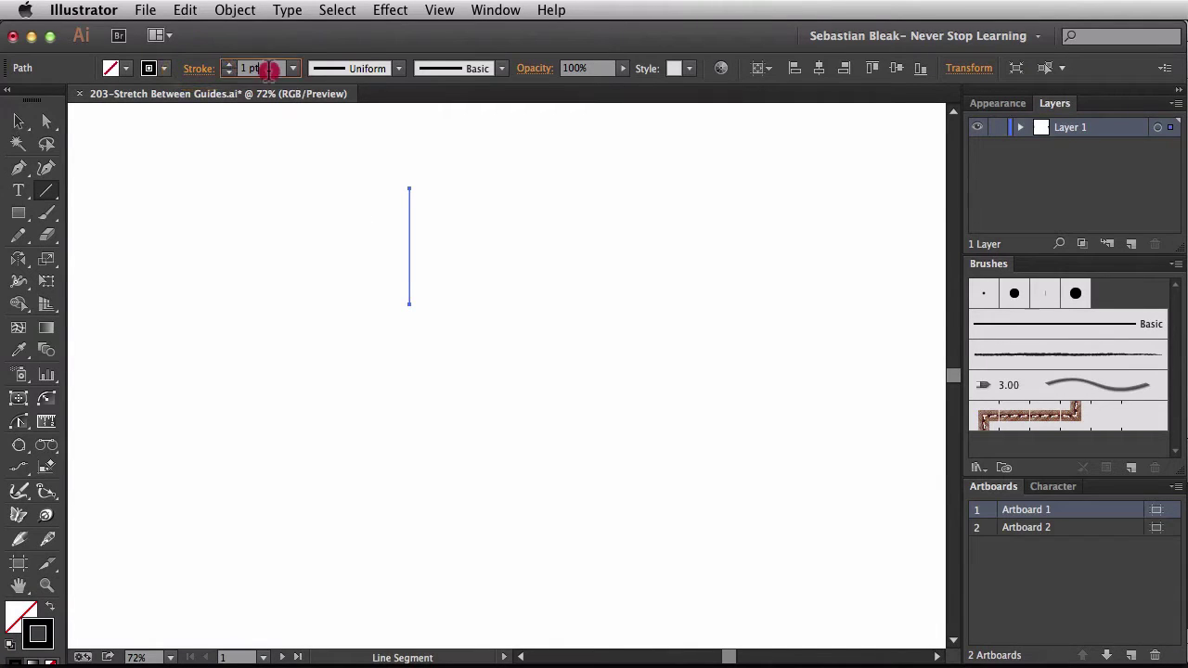
pyautogui.write('65')
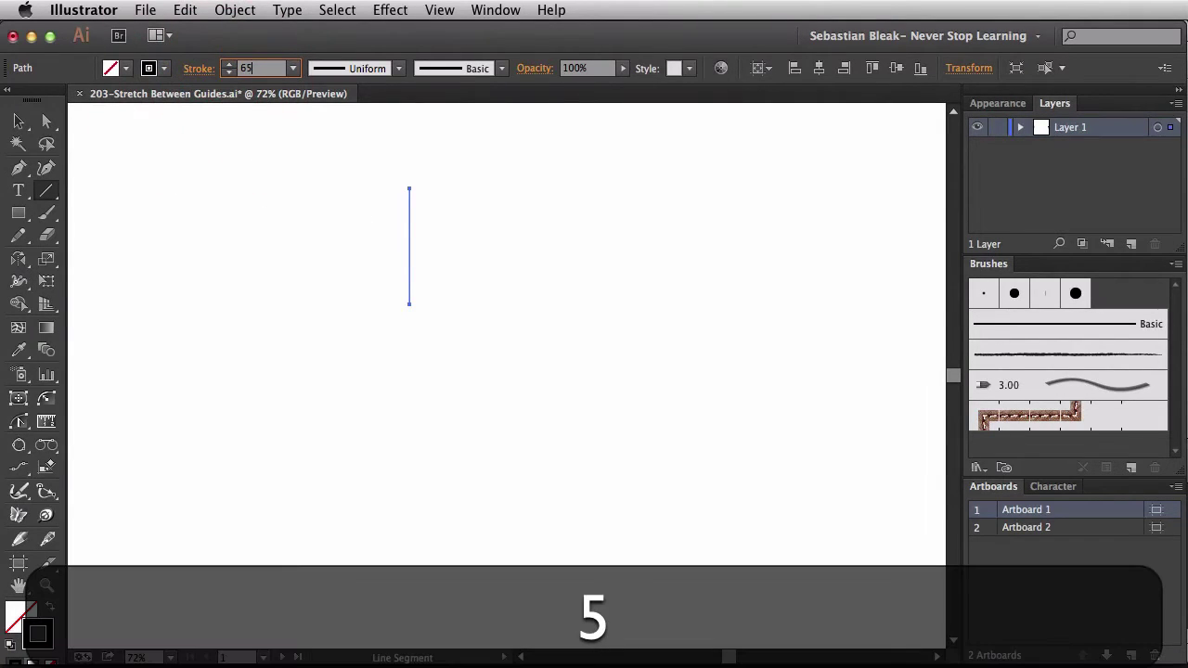
pyautogui.press('Return')
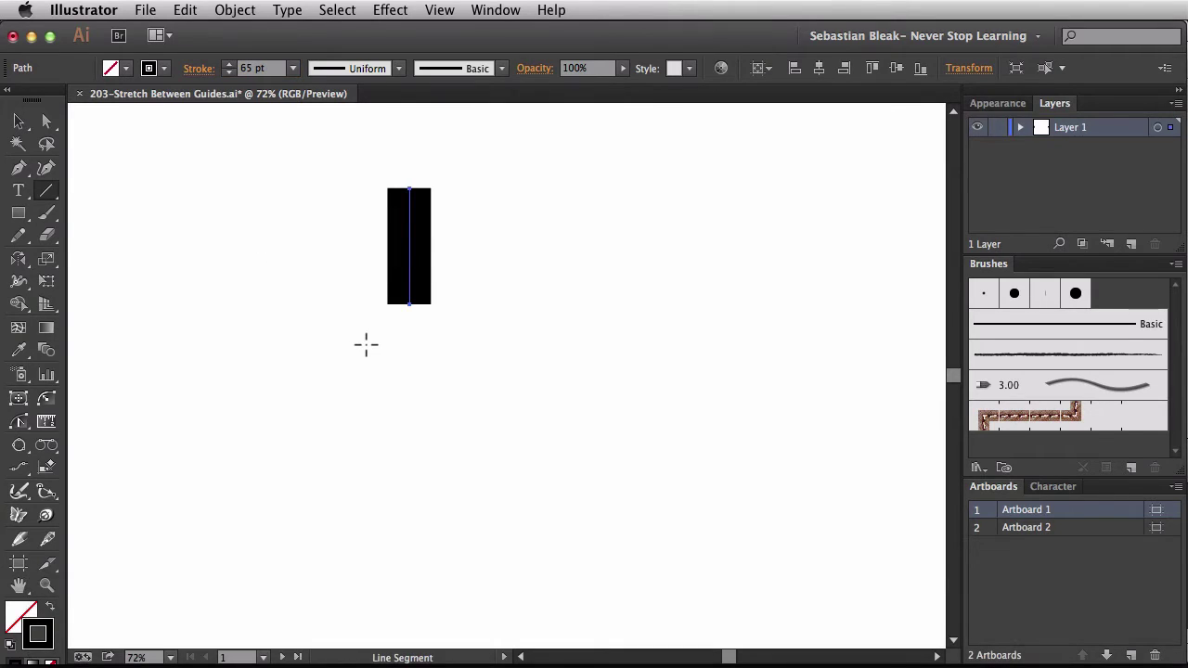
pyautogui.press('super+space')
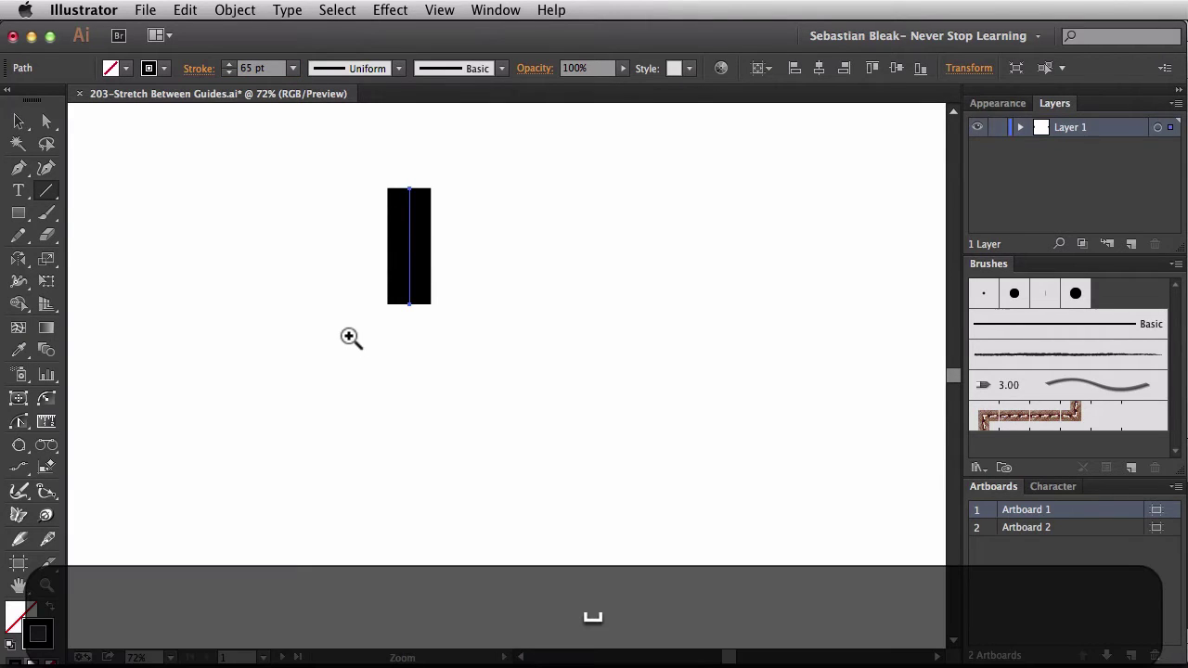
# - Pinch the bar's middle and flare its top and bottom with width points, like a serif I
pyautogui.moveTo(350, 337); pyautogui.dragTo(493, 165)
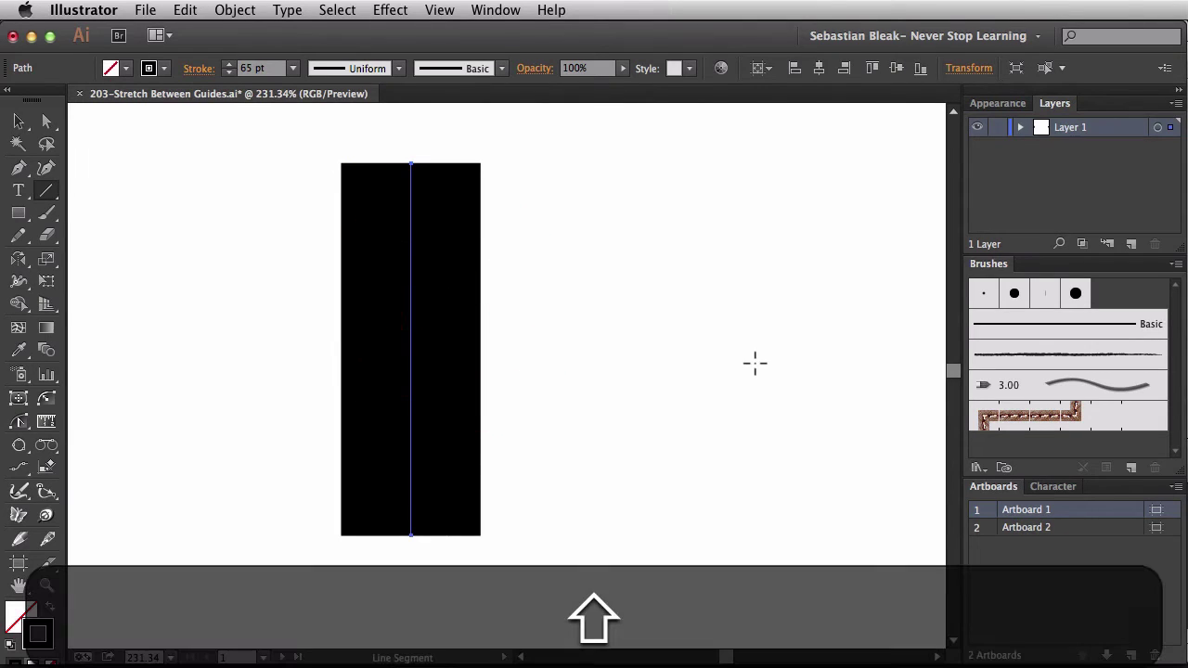
pyautogui.hotkey('shift', 'w')
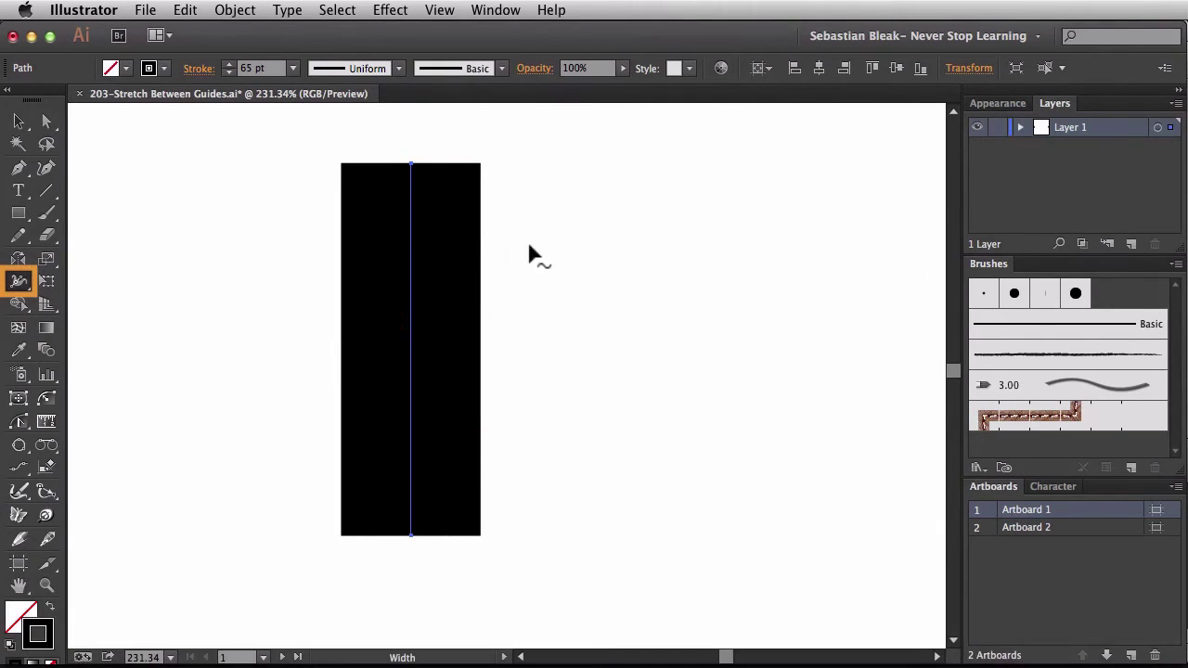
pyautogui.moveTo(479, 223); pyautogui.dragTo(439, 223)
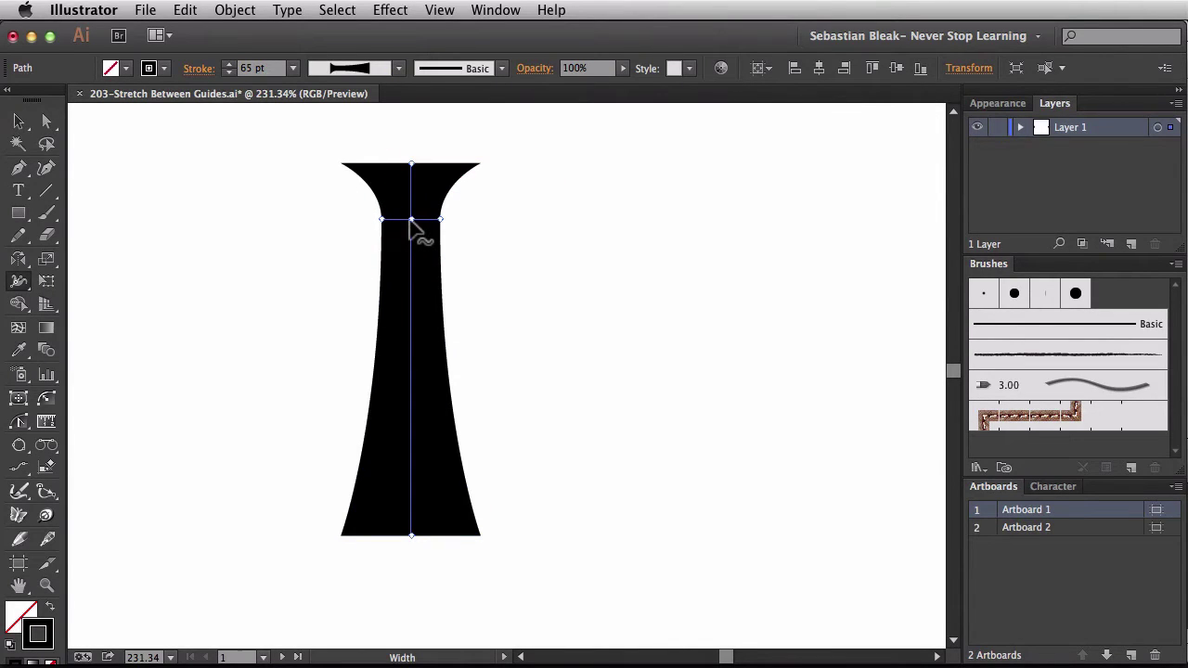
pyautogui.moveTo(409, 221); pyautogui.dragTo(404, 490)
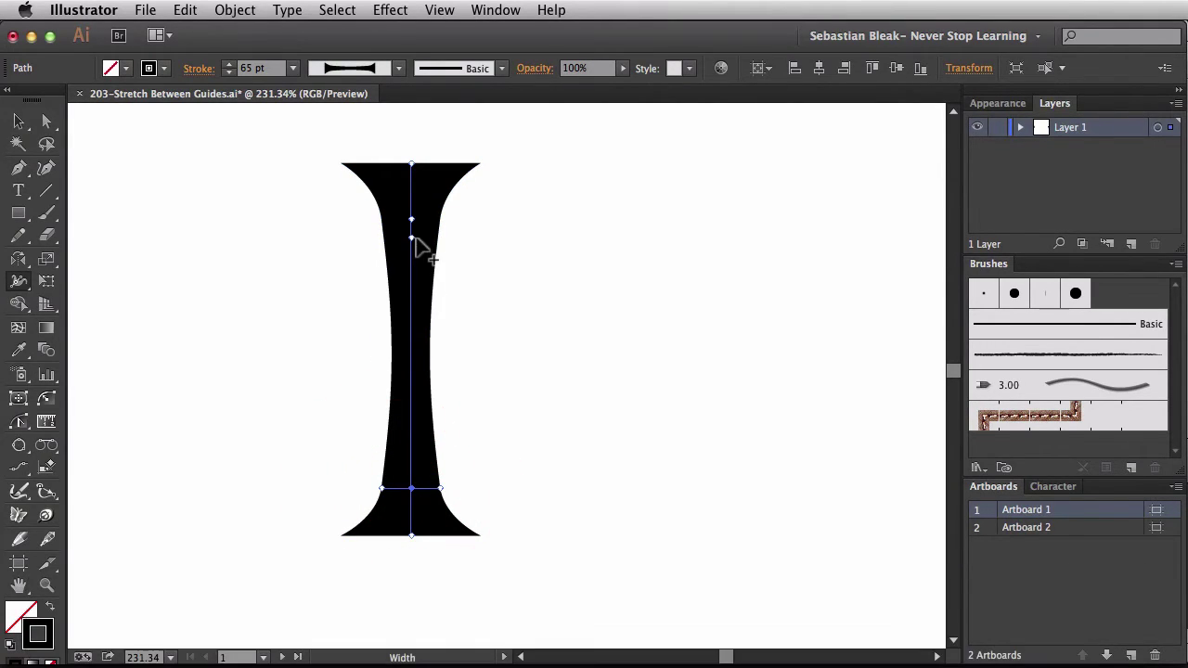
pyautogui.moveTo(411, 220); pyautogui.dragTo(414, 209)
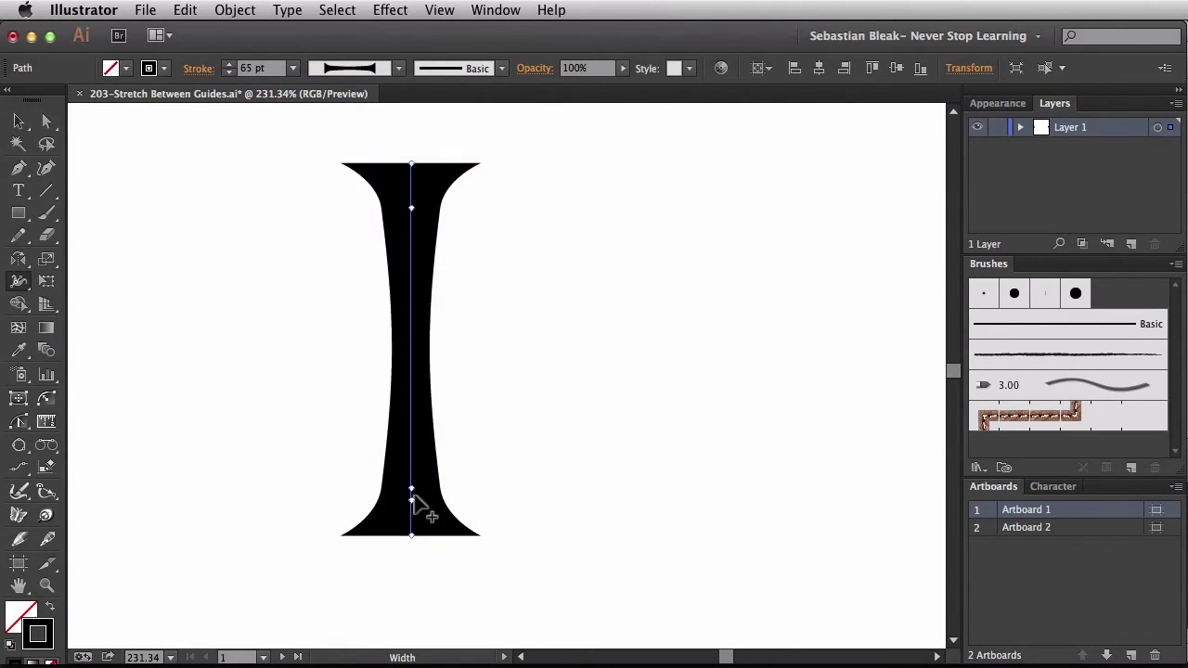
pyautogui.moveTo(413, 490); pyautogui.dragTo(414, 478)
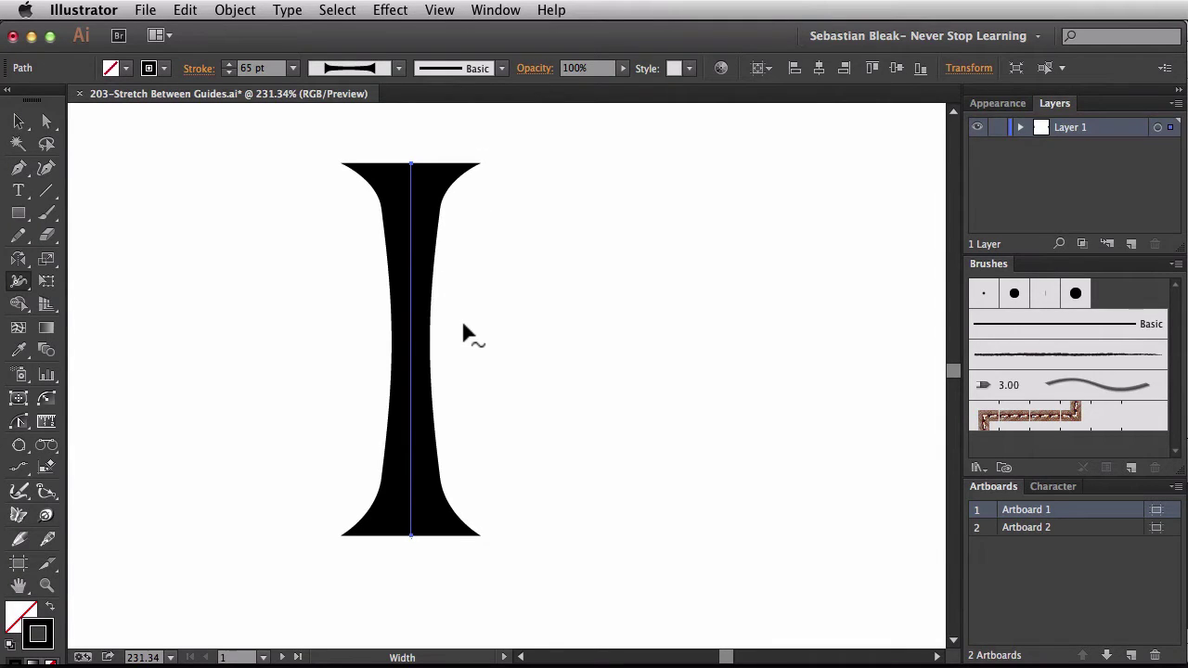
pyautogui.press('super+0')
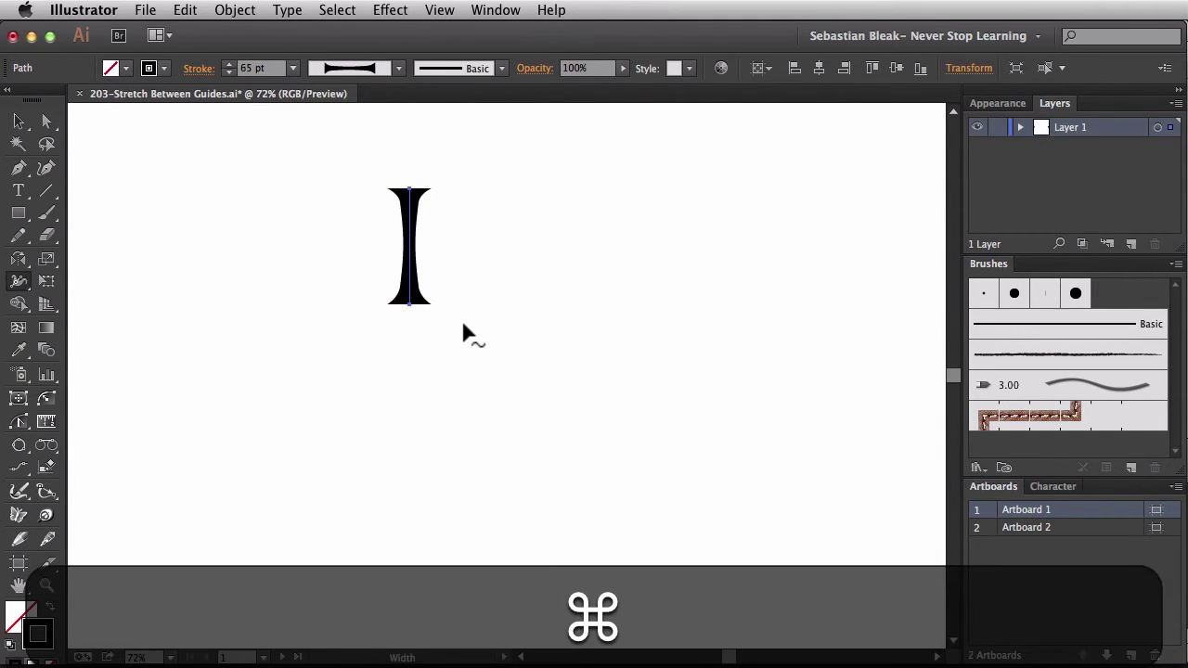
# - Show the Brushes panel and drag the selected flared I shape into it as a new brush
pyautogui.press('v')
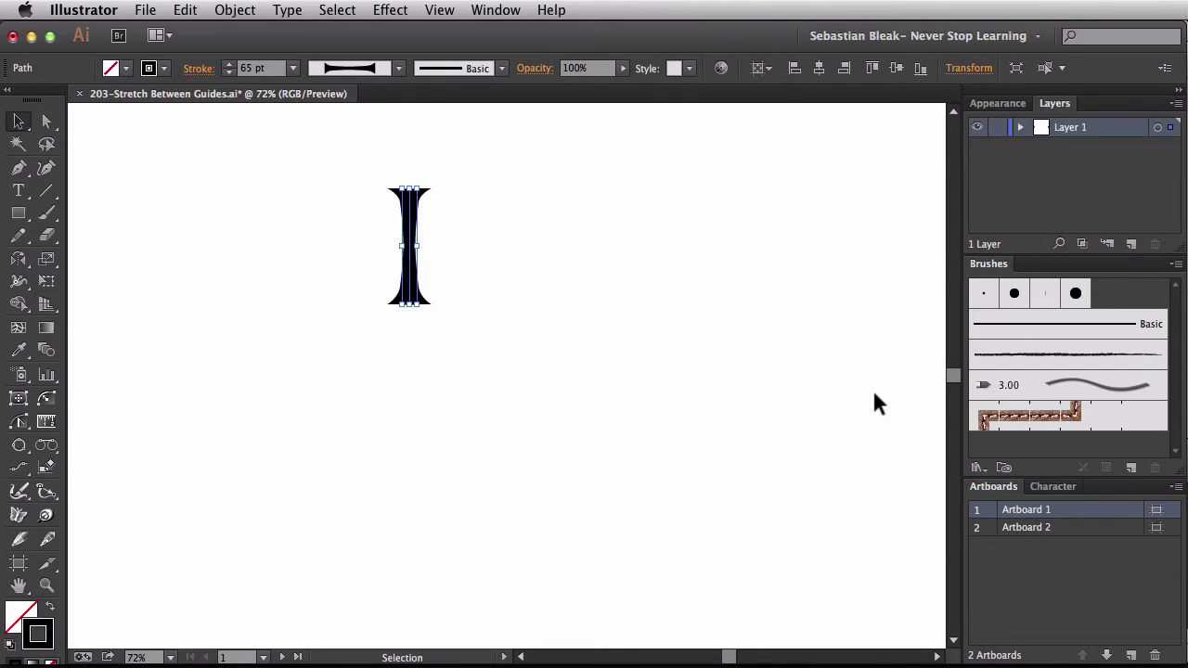
pyautogui.click(492, 11)
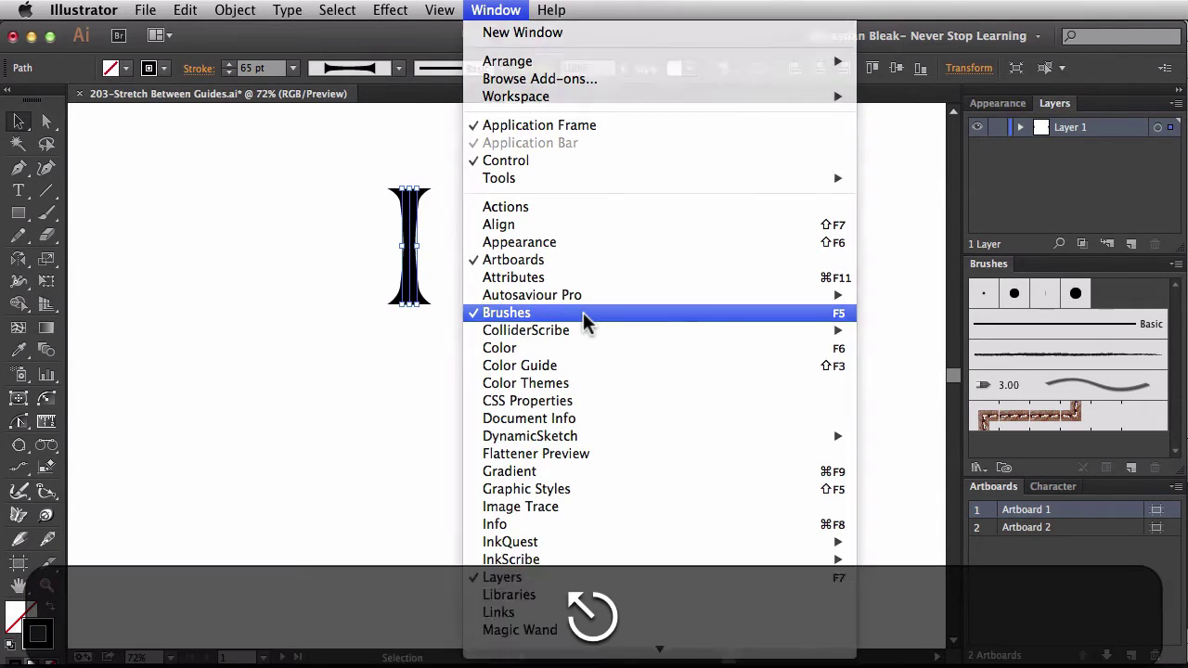
pyautogui.click(584, 315)
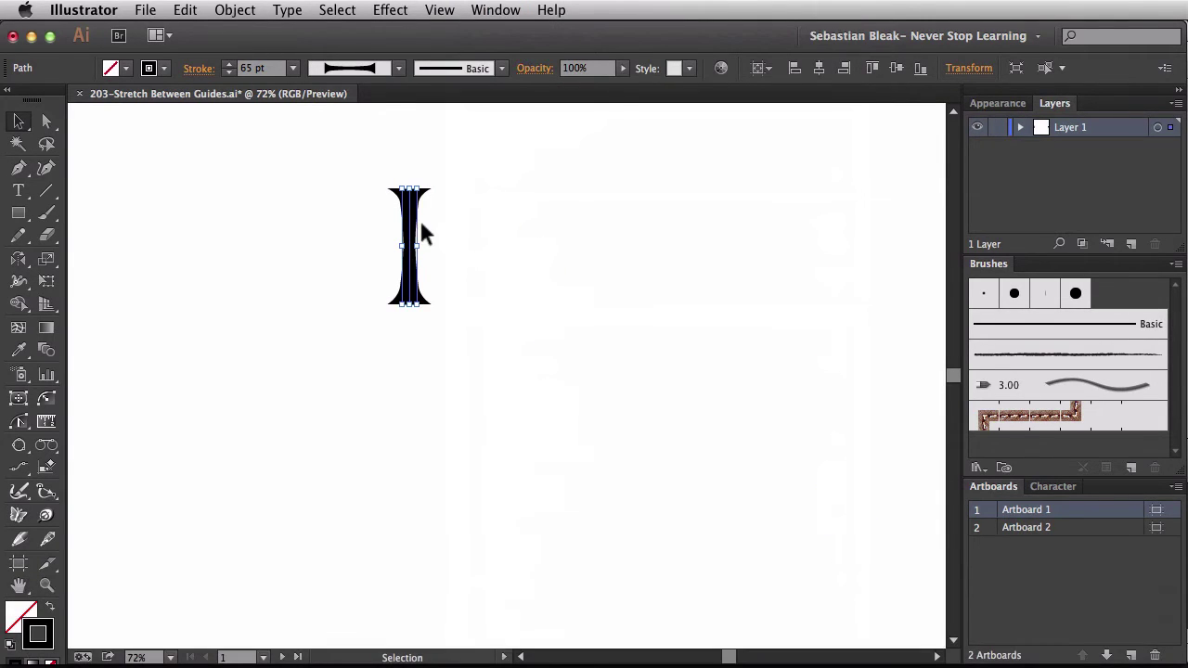
pyautogui.moveTo(419, 221)
pyautogui.mouseDown()
pyautogui.moveTo(466, 292)
pyautogui.moveTo(783, 377)
pyautogui.moveTo(936, 345)
pyautogui.moveTo(970, 317)
pyautogui.mouseUp()
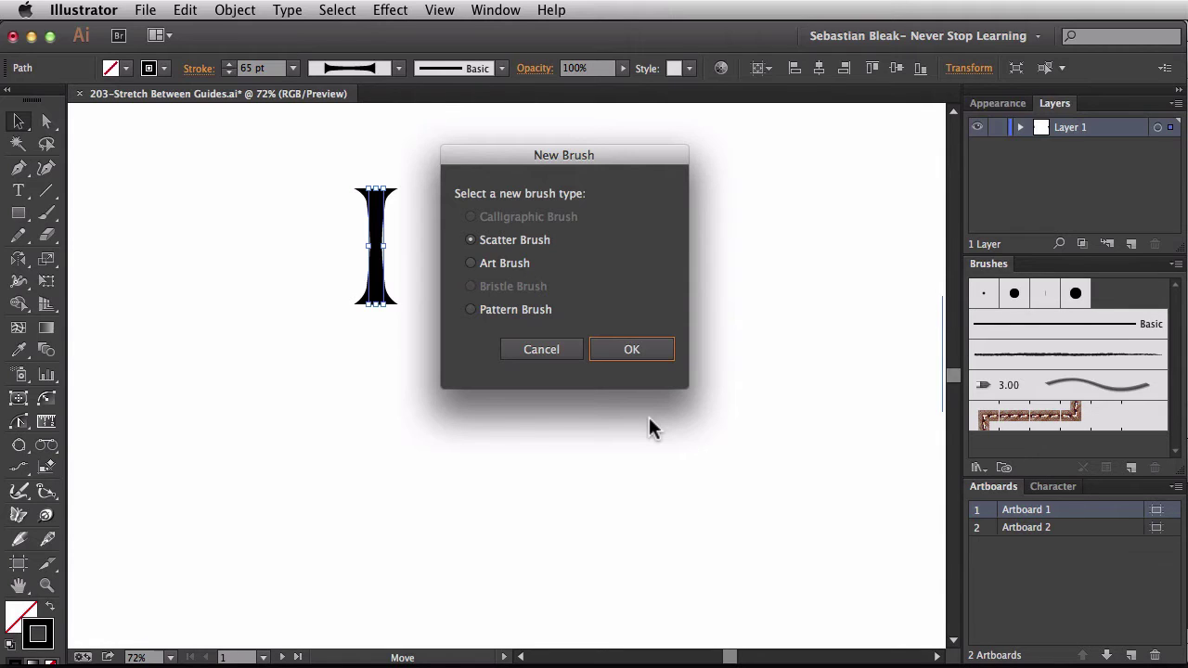
# - Choose Art Brush as the new brush type and name it 'Text'
pyautogui.click(471, 264)
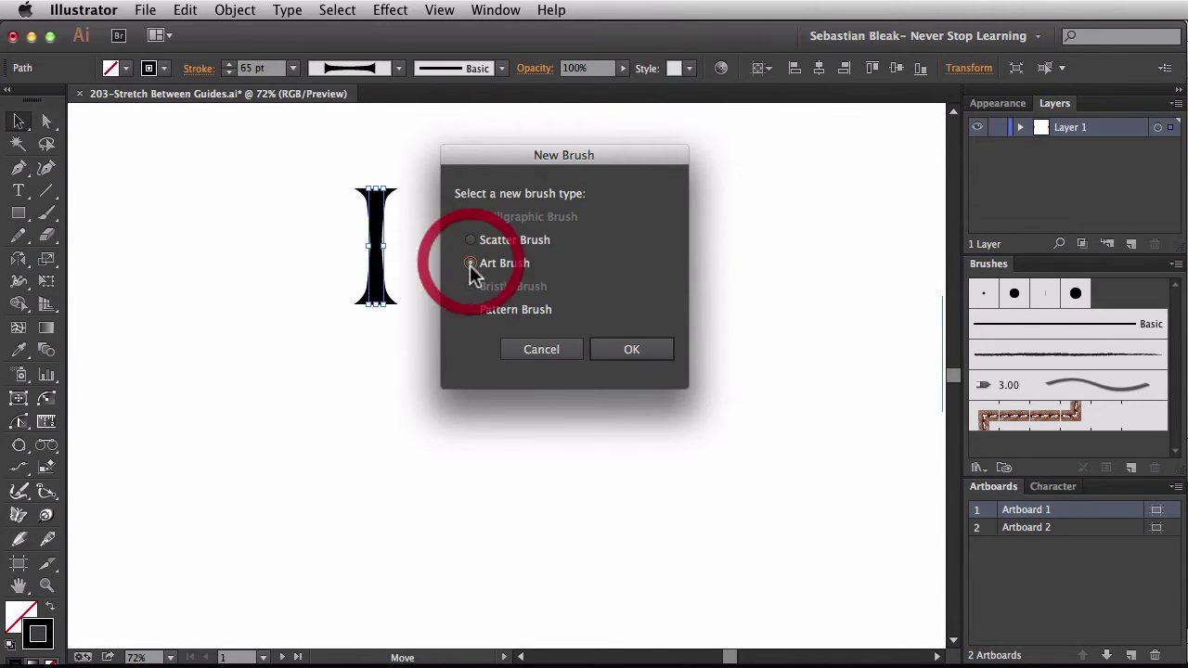
pyautogui.click(607, 349)
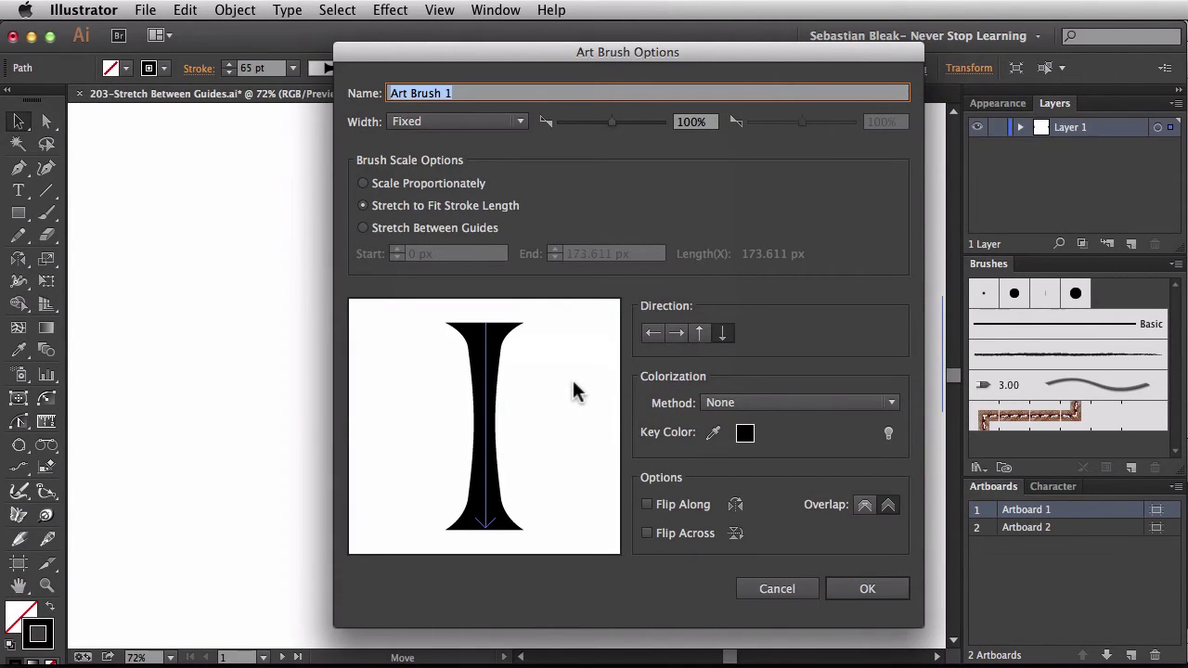
pyautogui.write('Text')
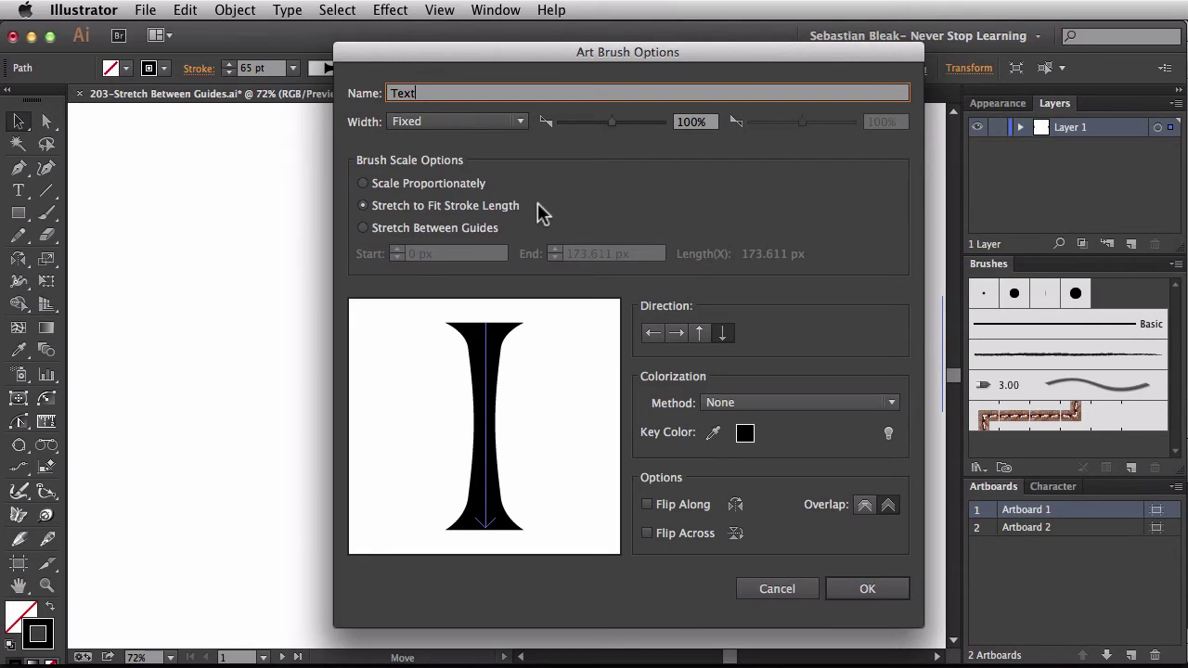
# - Set Stretch Between Guides with guides inside the flares at 62.226 px and 103.607 px
pyautogui.click(362, 228)
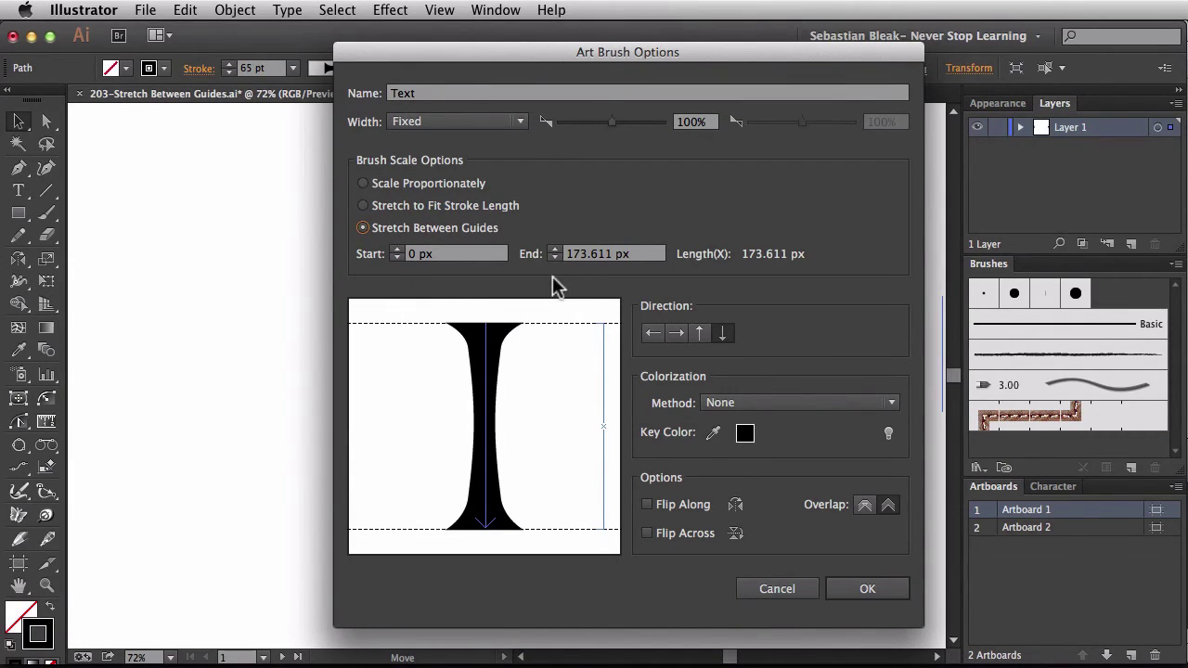
pyautogui.click(401, 253)
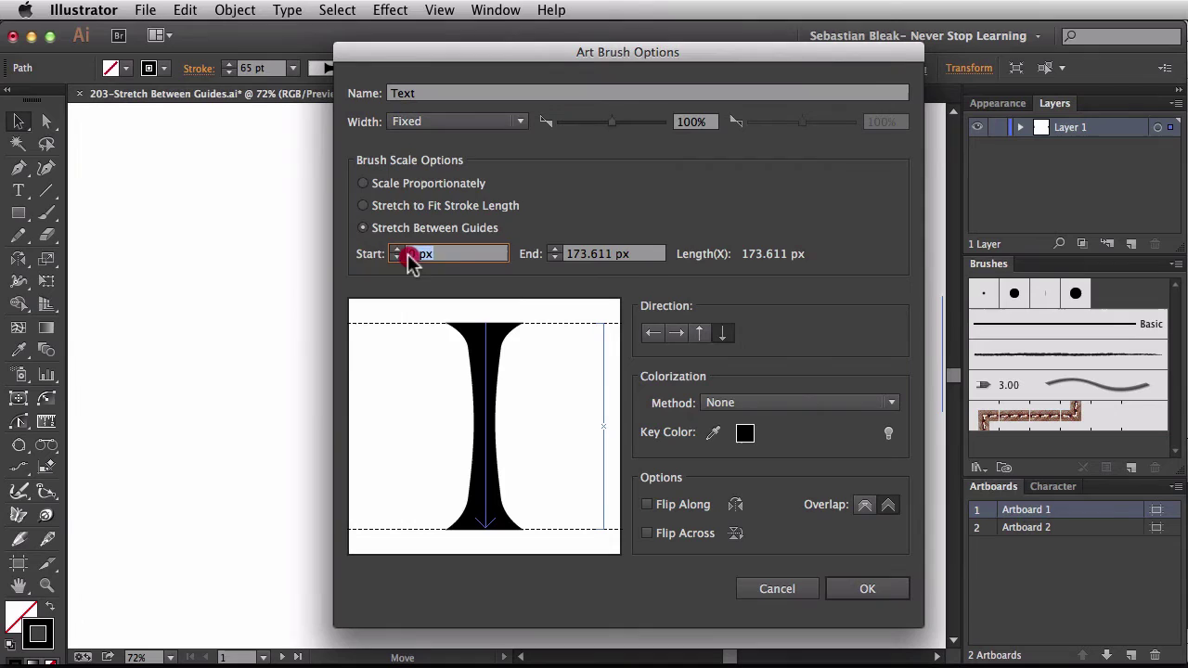
pyautogui.click(395, 332)
pyautogui.moveTo(395, 332); pyautogui.dragTo(392, 392)
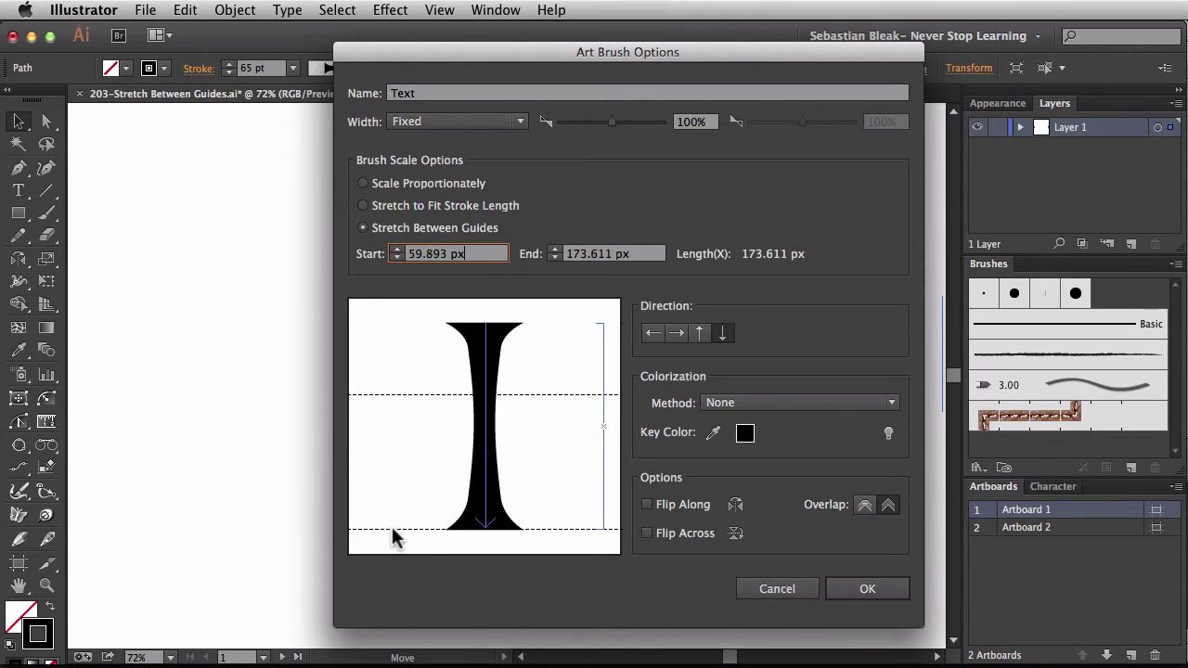
pyautogui.moveTo(392, 529); pyautogui.dragTo(393, 451)
pyautogui.moveTo(518, 447); pyautogui.dragTo(520, 443)
pyautogui.moveTo(515, 393); pyautogui.dragTo(515, 398)
# - Create the Text brush, delete the original I shape, and make Text the active brush
pyautogui.click(858, 590)
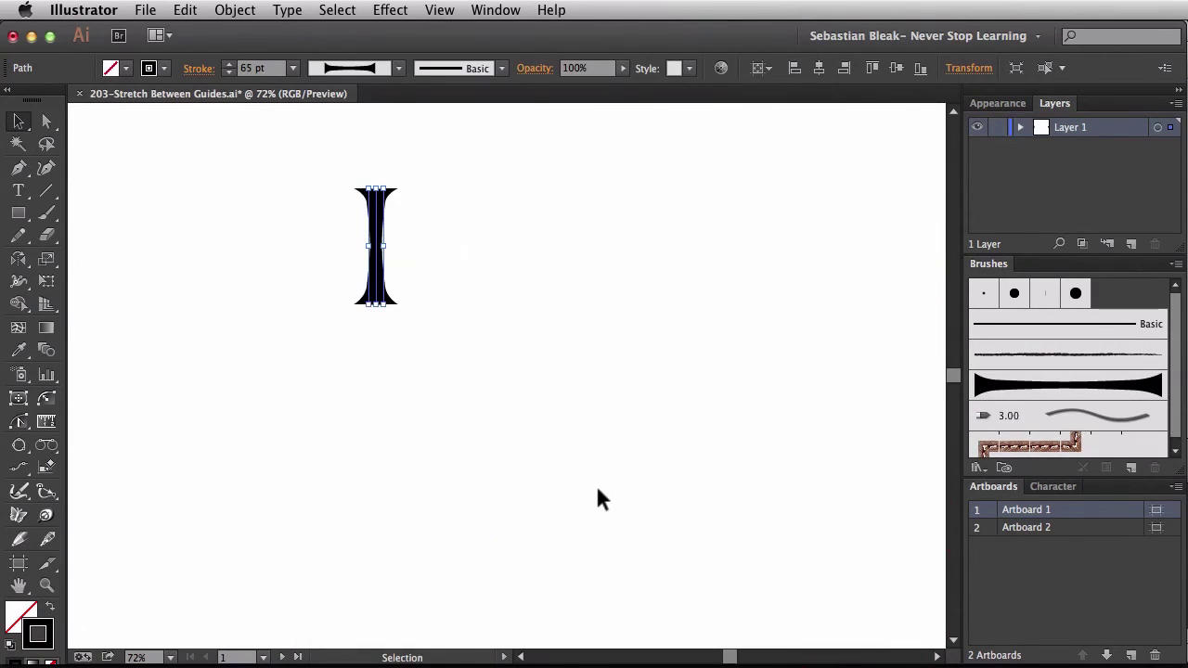
pyautogui.press('Delete')
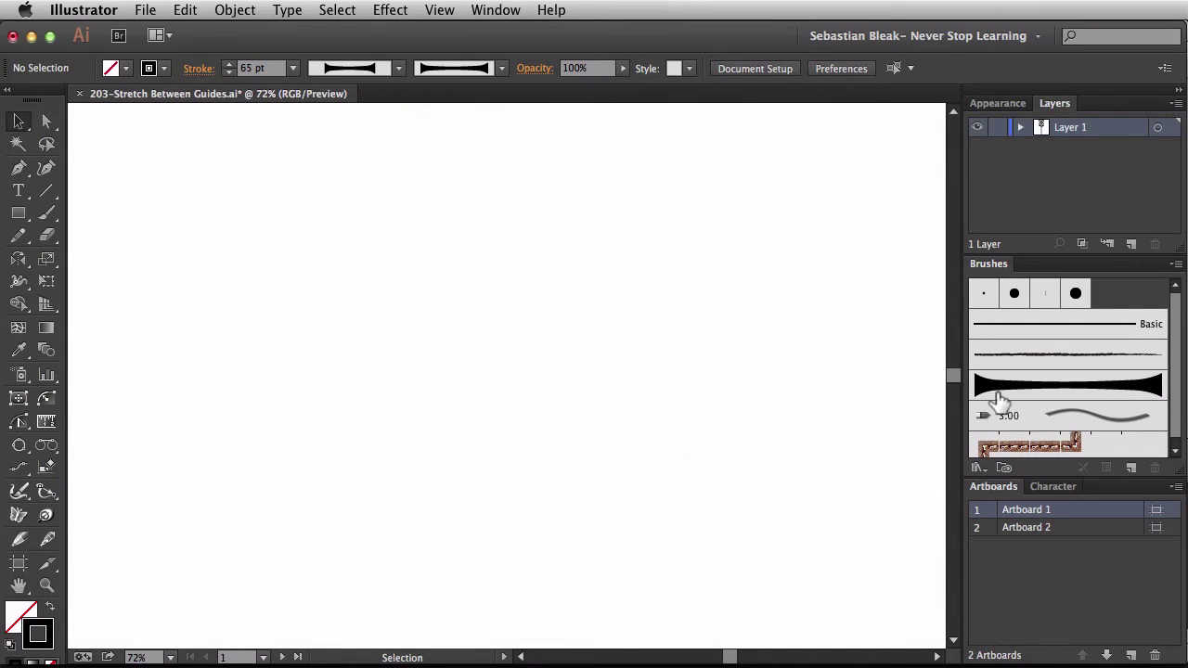
pyautogui.click(1000, 397)
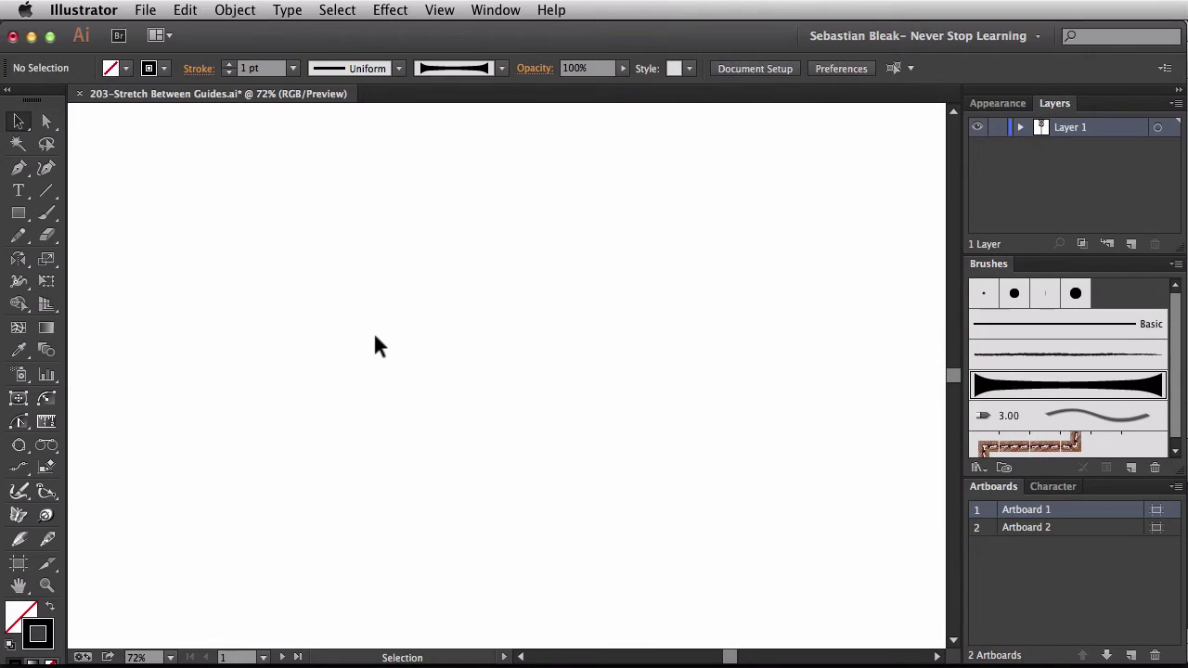
# - Draw two connected brushed lines and bend them into an S-shaped curve
pyautogui.press('\\')
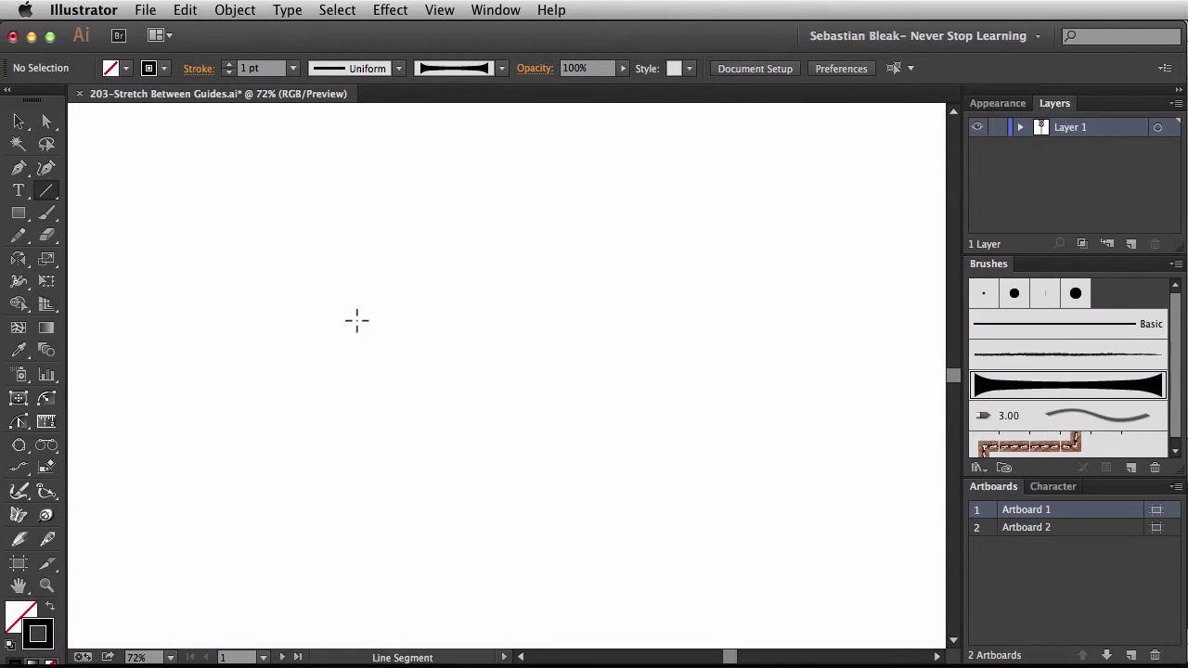
pyautogui.moveTo(178, 267); pyautogui.dragTo(475, 182)
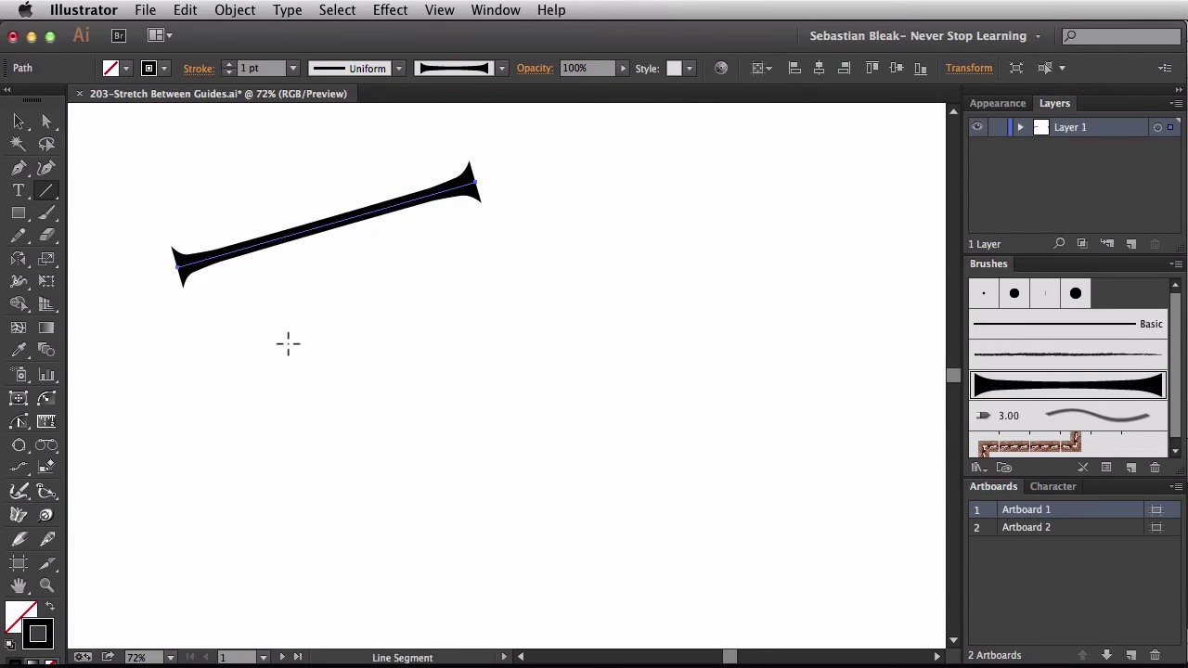
pyautogui.moveTo(177, 268); pyautogui.dragTo(228, 477)
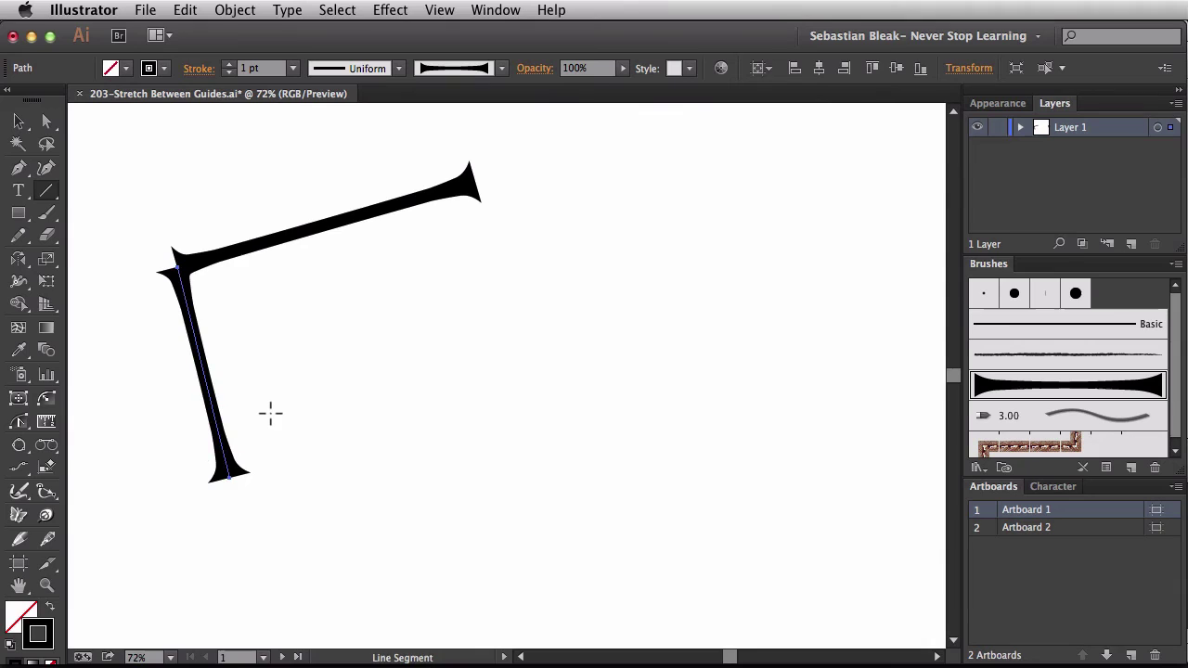
pyautogui.press('p')
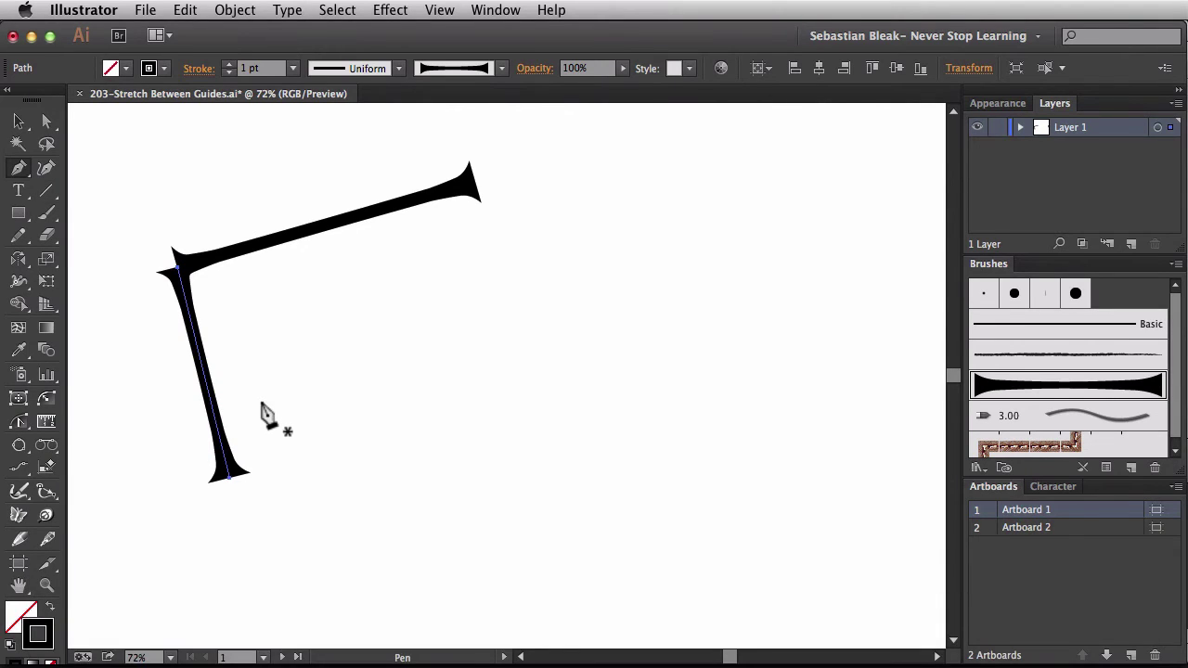
pyautogui.press('alt')
pyautogui.moveTo(207, 384); pyautogui.dragTo(482, 322)
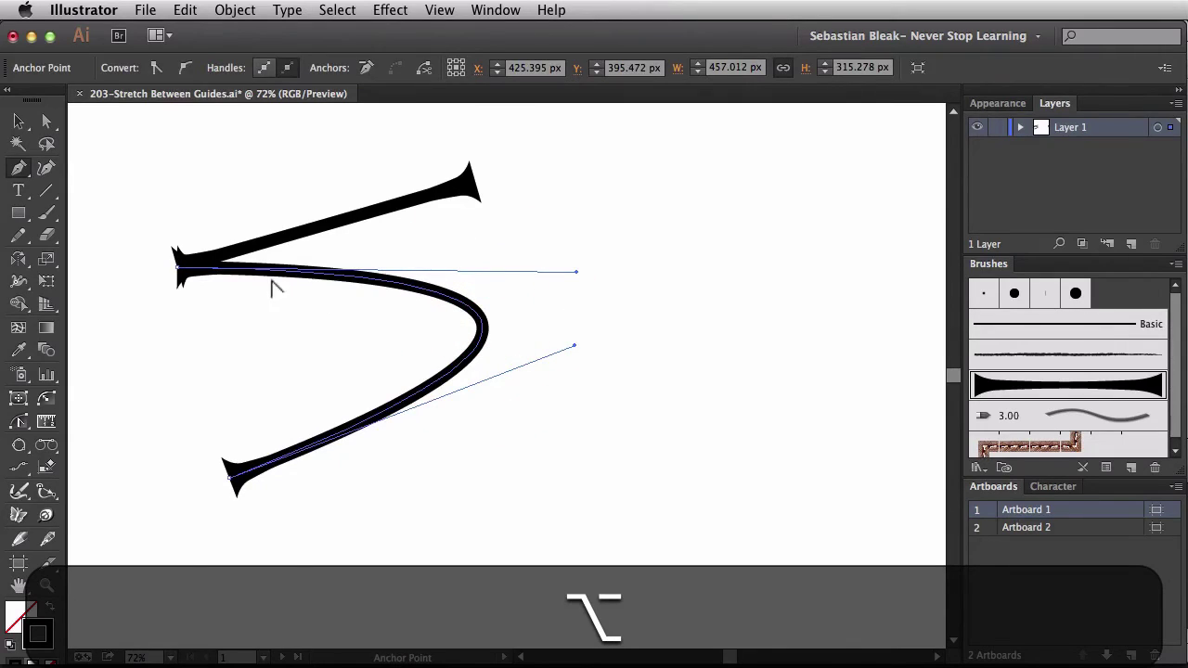
pyautogui.moveTo(233, 261); pyautogui.dragTo(203, 193)
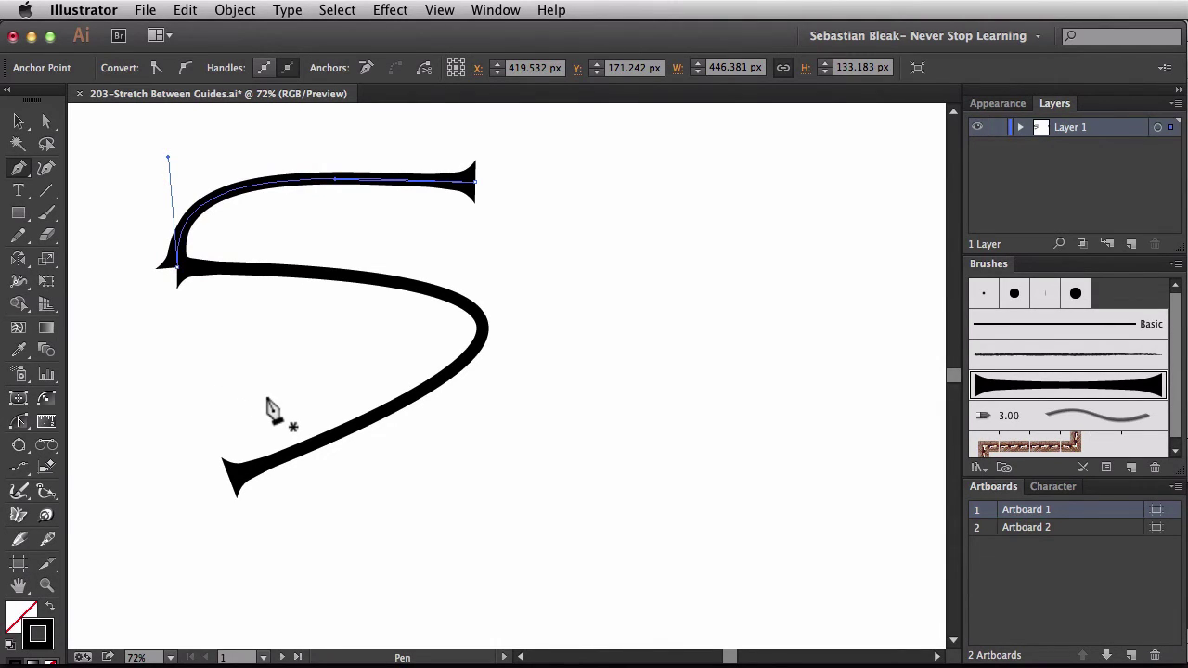
# - Draw a vertical brushed line beside the curve and select both strokes
pyautogui.press('\\')
pyautogui.moveTo(504, 154); pyautogui.dragTo(509, 520)
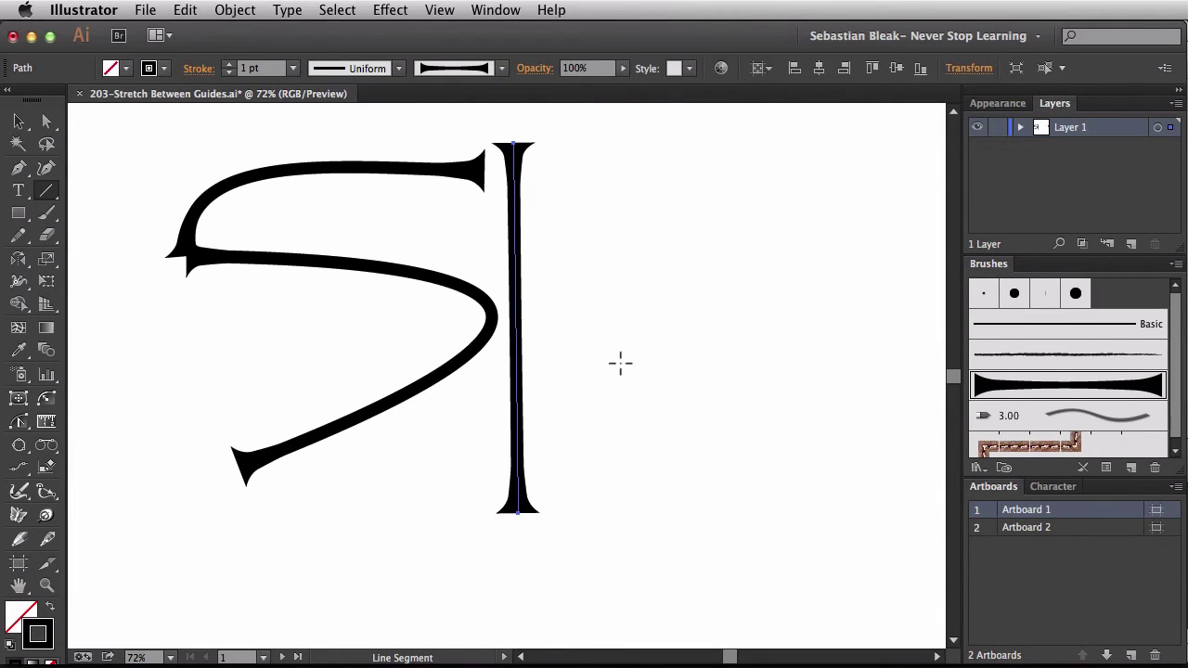
pyautogui.press('space')
pyautogui.moveTo(618, 363); pyautogui.dragTo(453, 368)
pyautogui.press('v')
pyautogui.moveTo(411, 445); pyautogui.dragTo(245, 177)
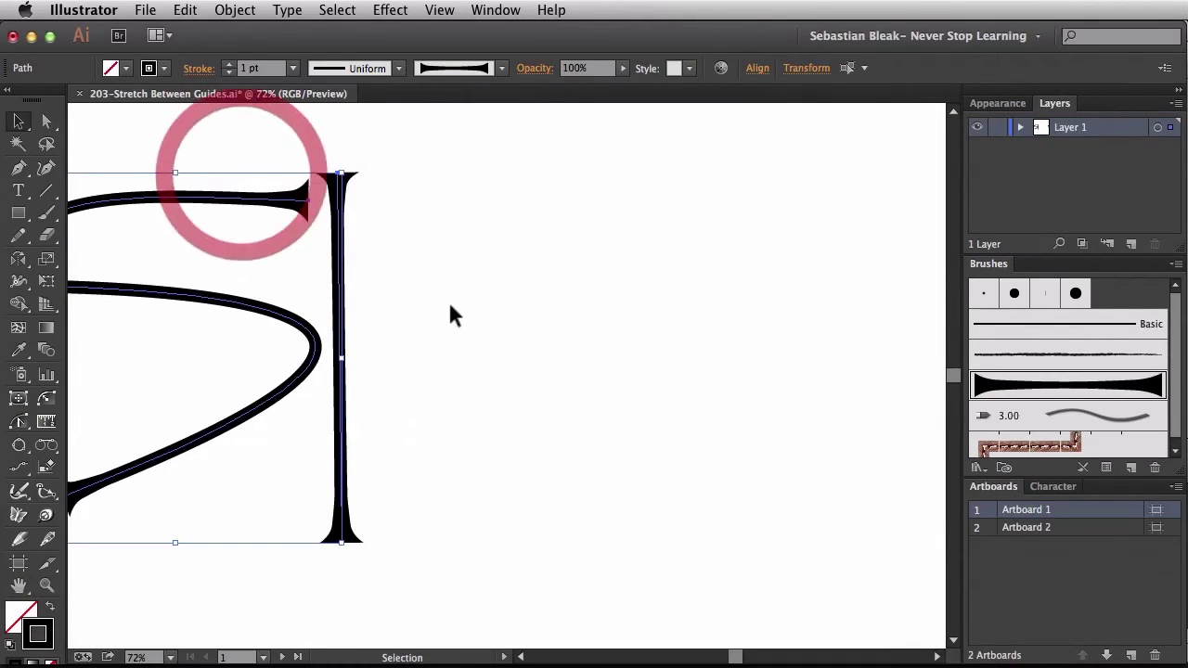
# - Preview the Text brush with Stretch to Fit versus Stretch Between Guides, then cancel
pyautogui.doubleClick(1030, 399)
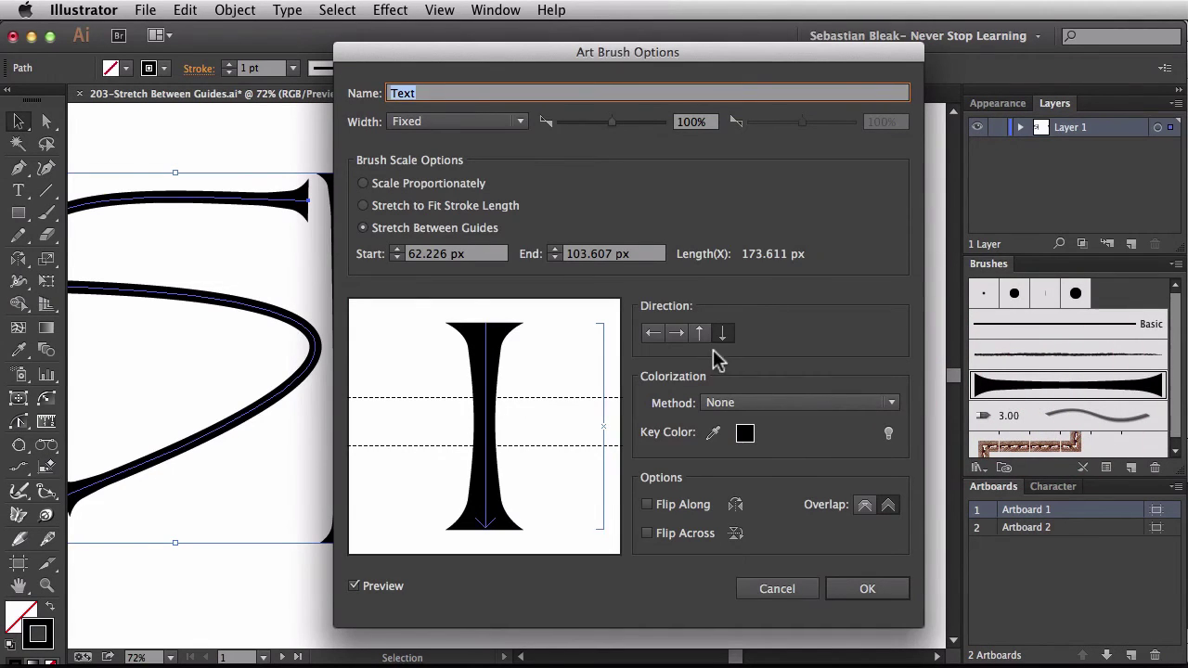
pyautogui.moveTo(525, 55); pyautogui.dragTo(559, 61)
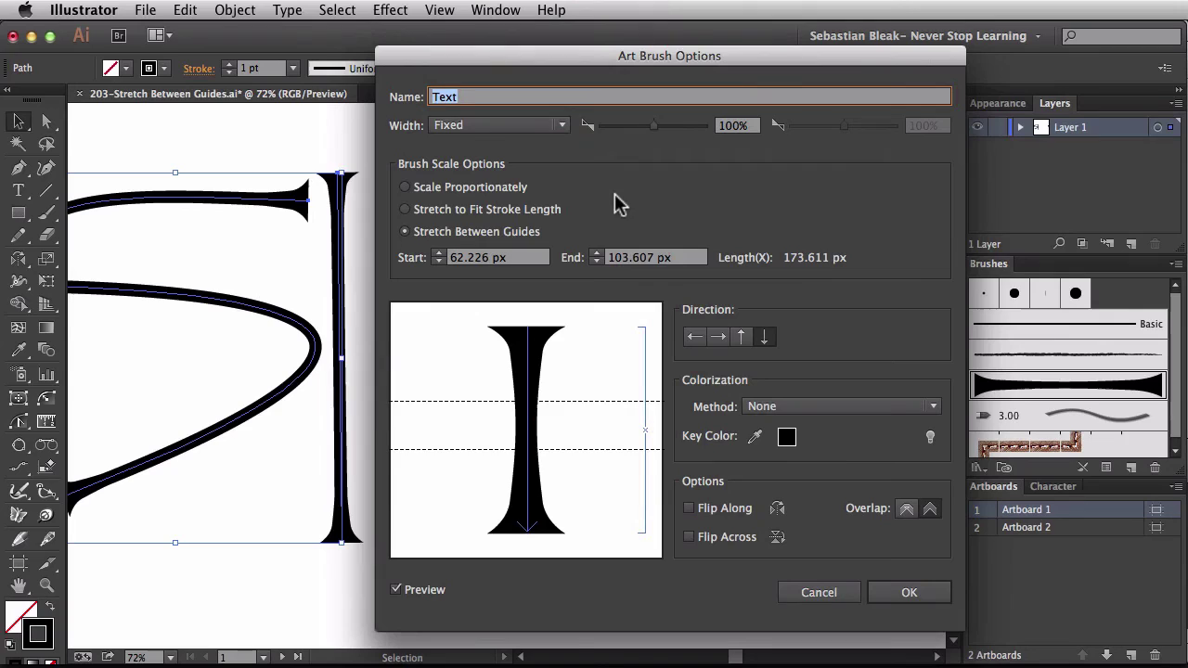
pyautogui.click(420, 597)
pyautogui.click(405, 210)
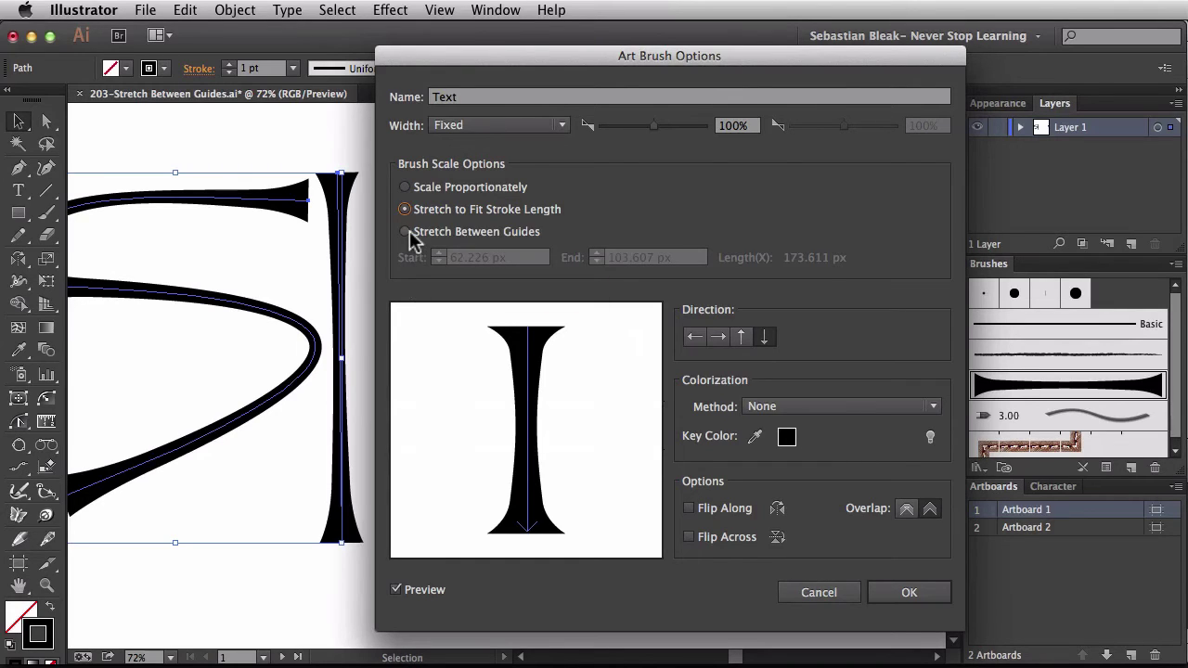
pyautogui.click(405, 232)
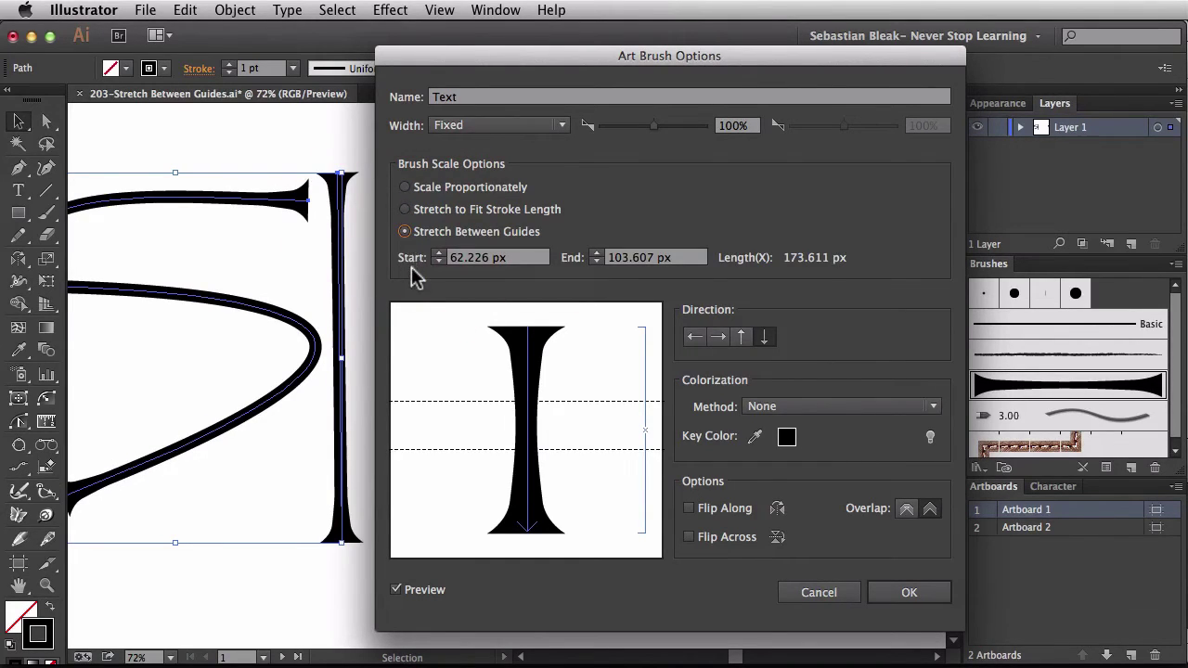
pyautogui.click(405, 210)
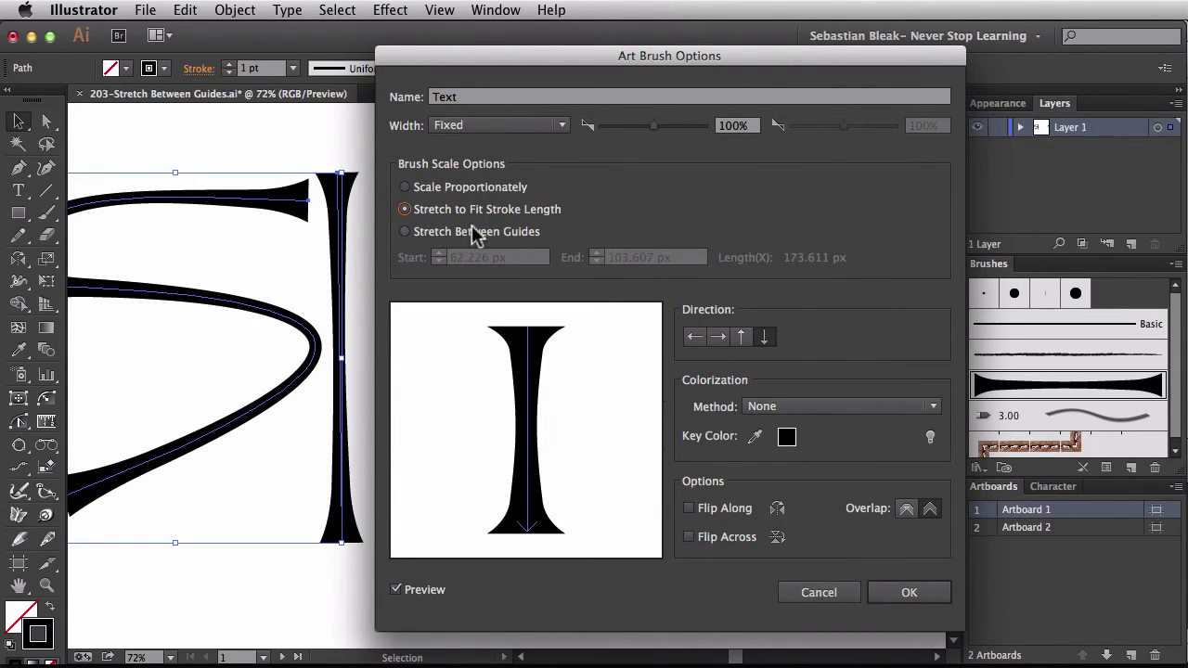
pyautogui.click(405, 232)
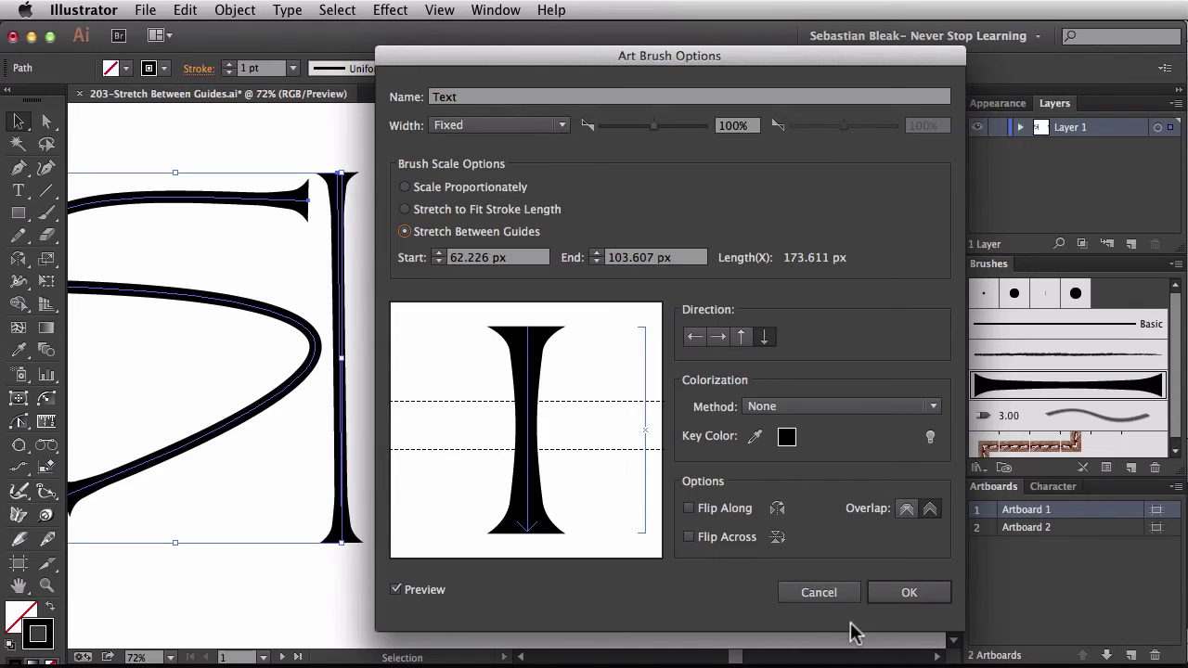
pyautogui.click(834, 593)
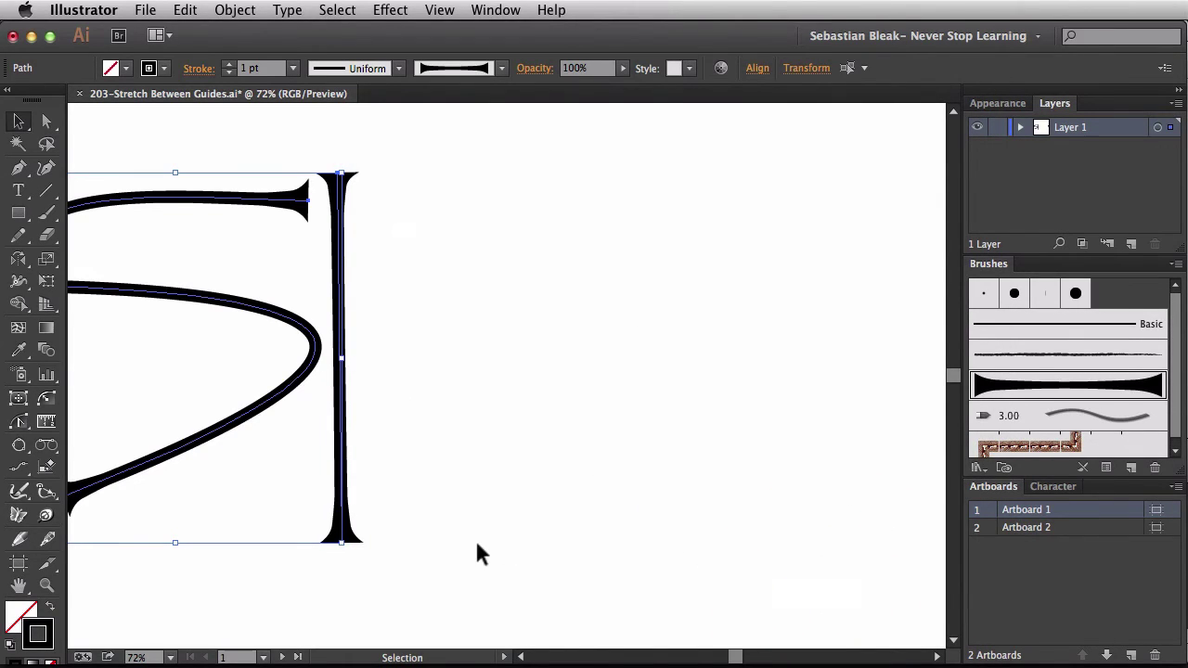
# - On the flower artboard, make the flower drawing a new art brush named 'Flower'
pyautogui.click(282, 656)
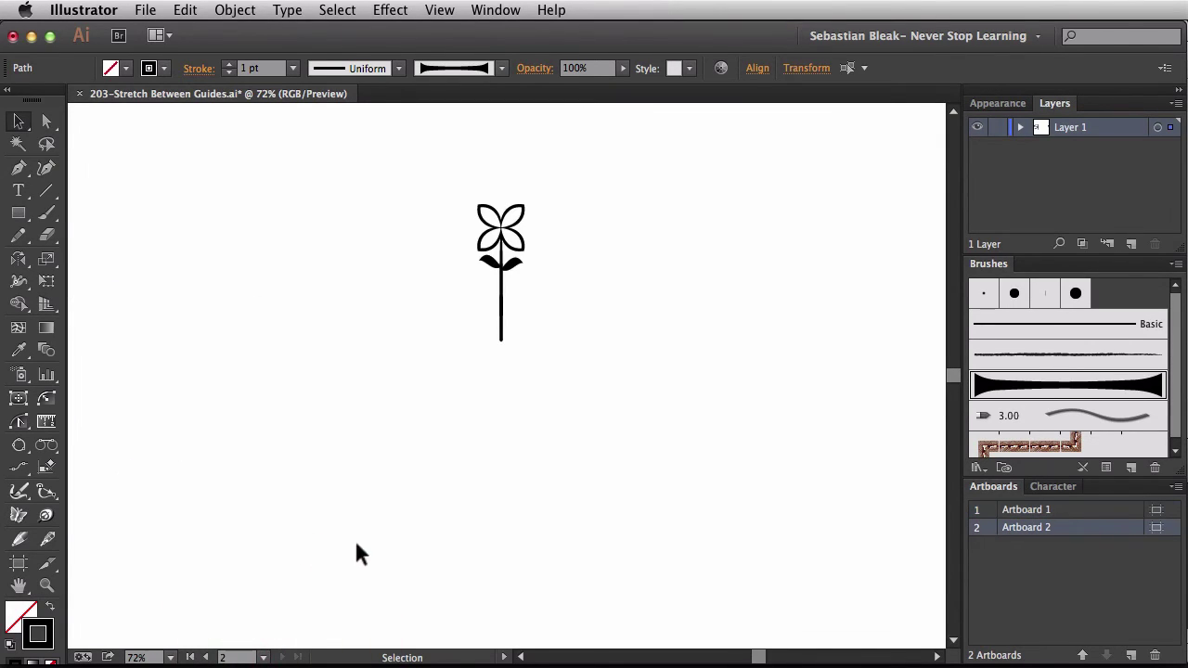
pyautogui.click(371, 490)
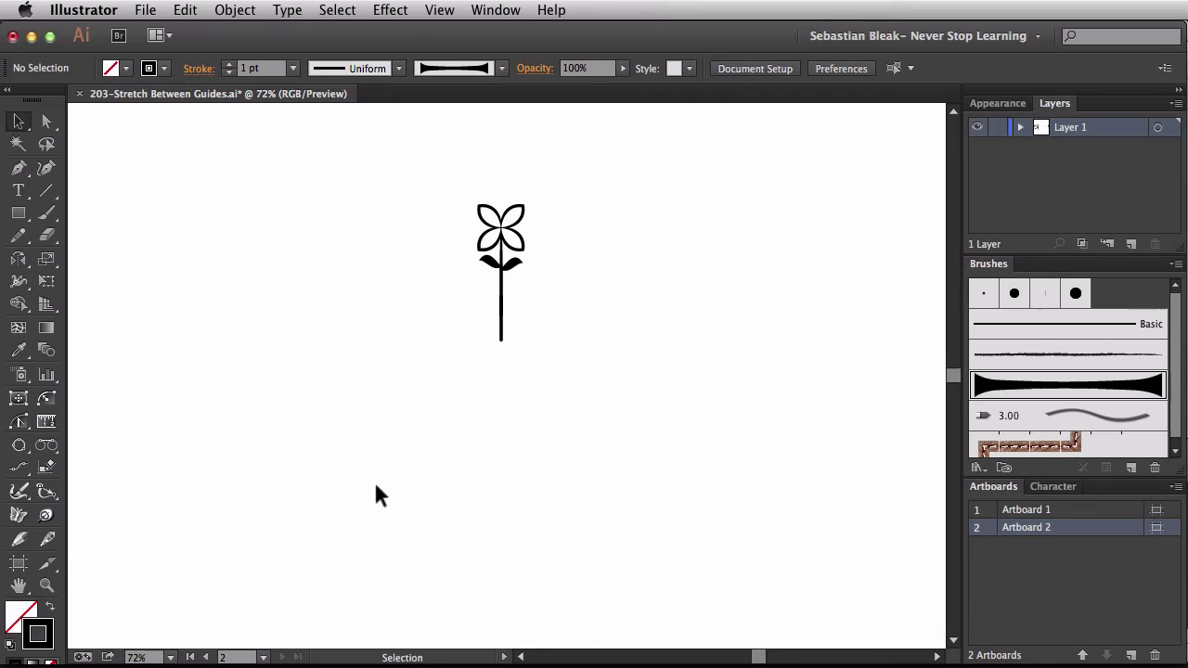
pyautogui.moveTo(430, 388)
pyautogui.mouseDown()
pyautogui.moveTo(557, 226)
pyautogui.moveTo(501, 229)
pyautogui.moveTo(647, 371)
pyautogui.moveTo(982, 348)
pyautogui.mouseUp()
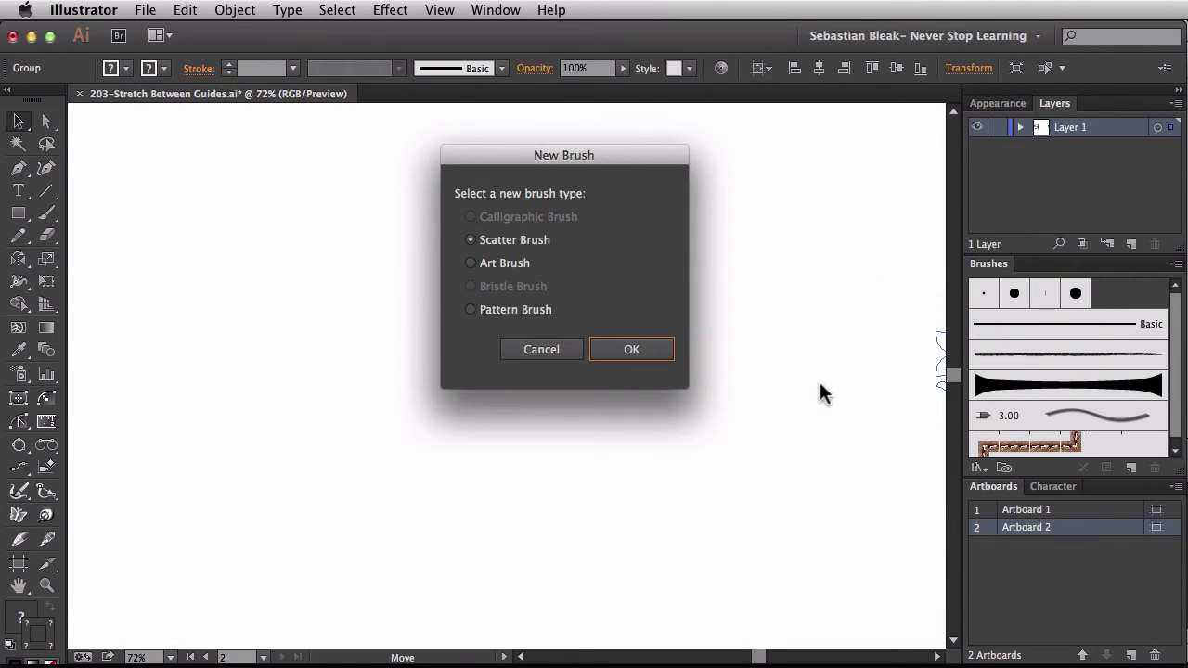
pyautogui.click(495, 265)
pyautogui.click(609, 349)
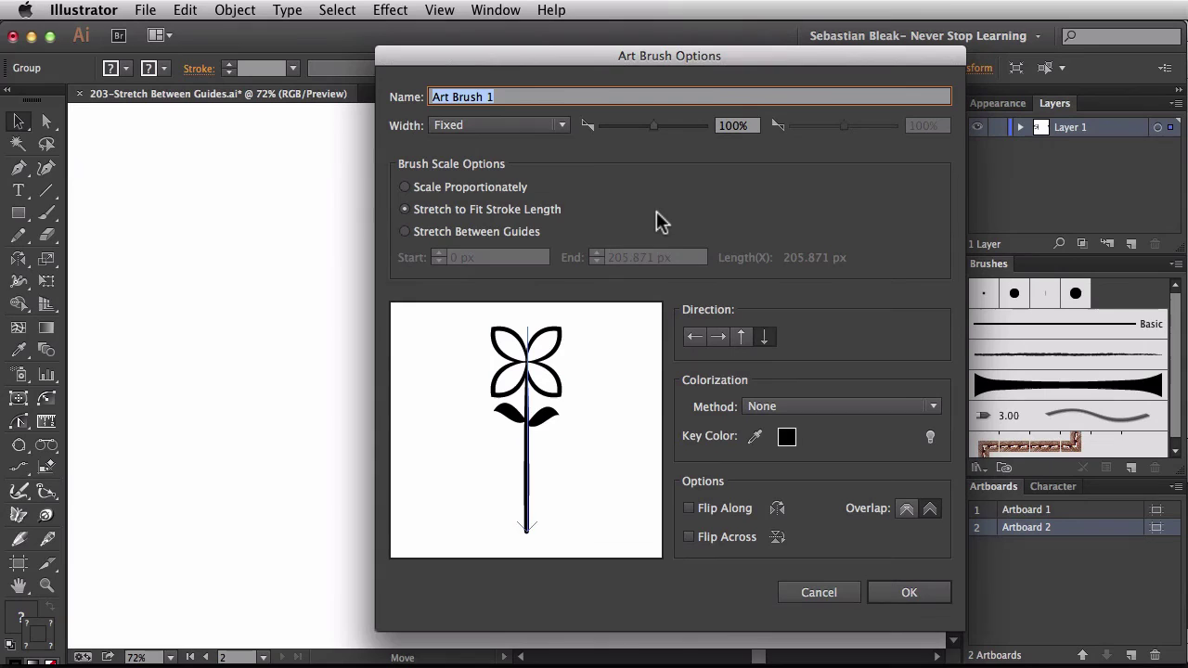
pyautogui.press('shift')
pyautogui.write('Fl')
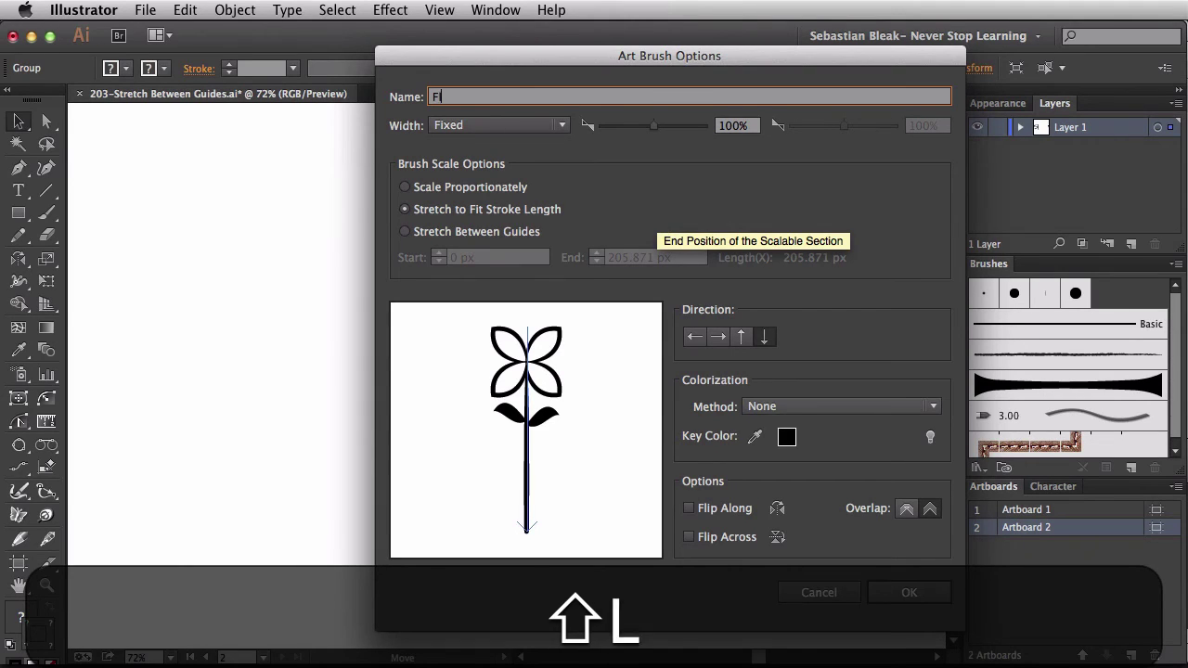
pyautogui.write('ower')
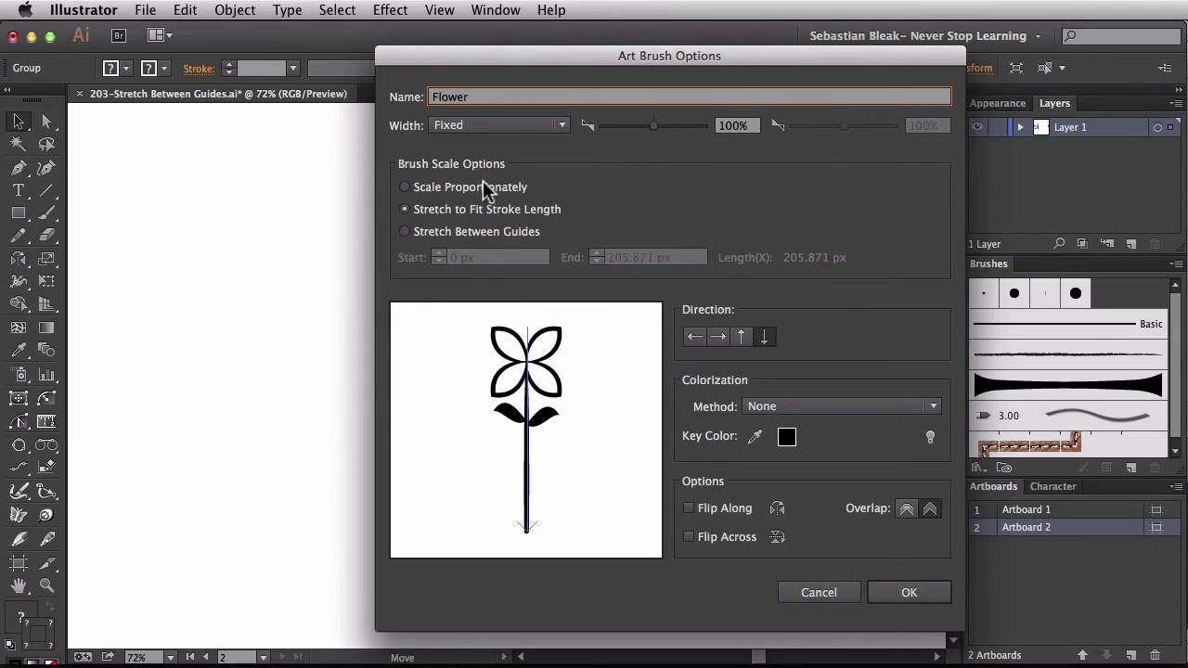
# - Set Stretch Between Guides with guides on the stem at 115.295 px and 168.055 px
pyautogui.click(409, 232)
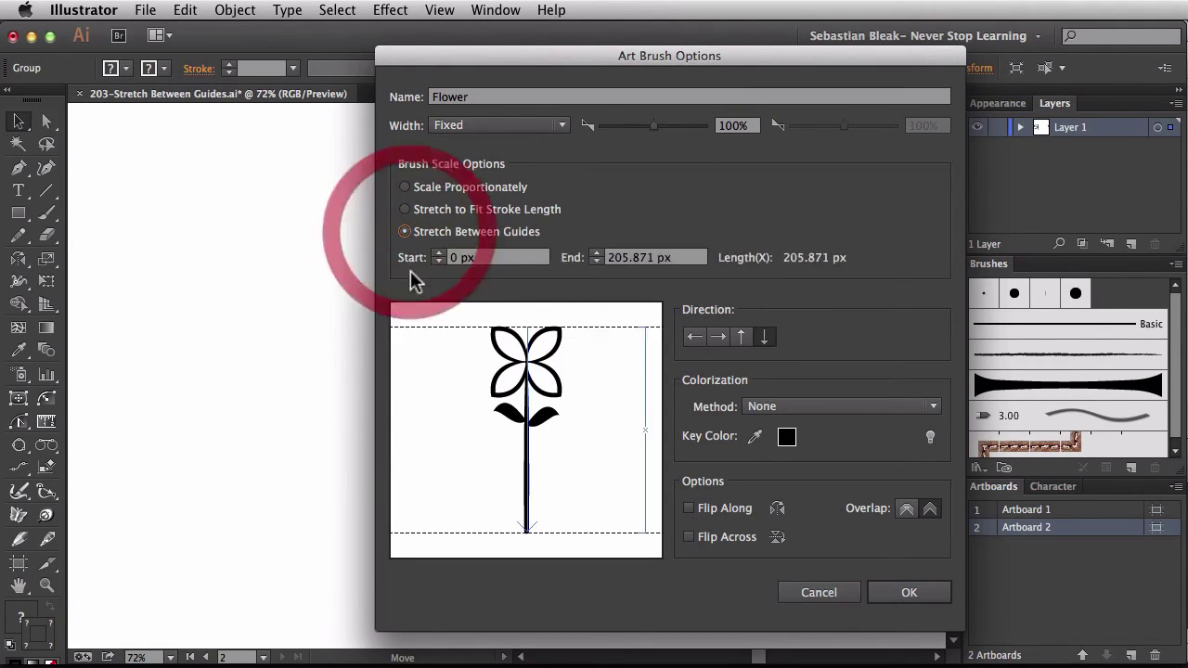
pyautogui.moveTo(431, 328); pyautogui.dragTo(420, 444)
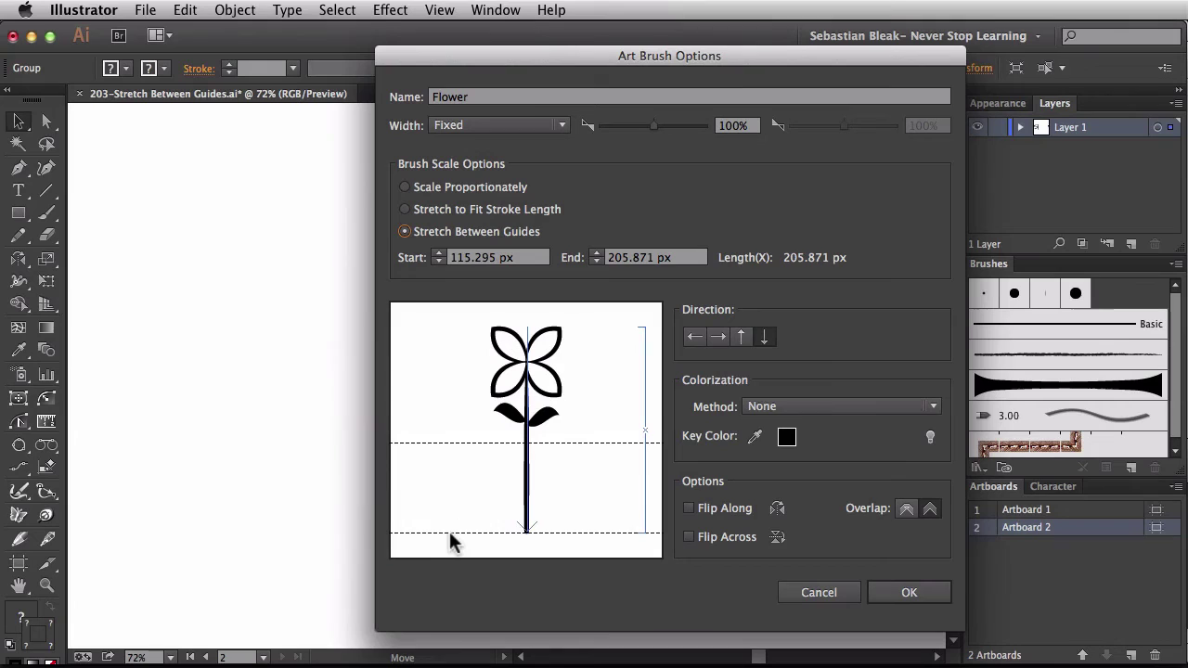
pyautogui.moveTo(449, 534); pyautogui.dragTo(449, 496)
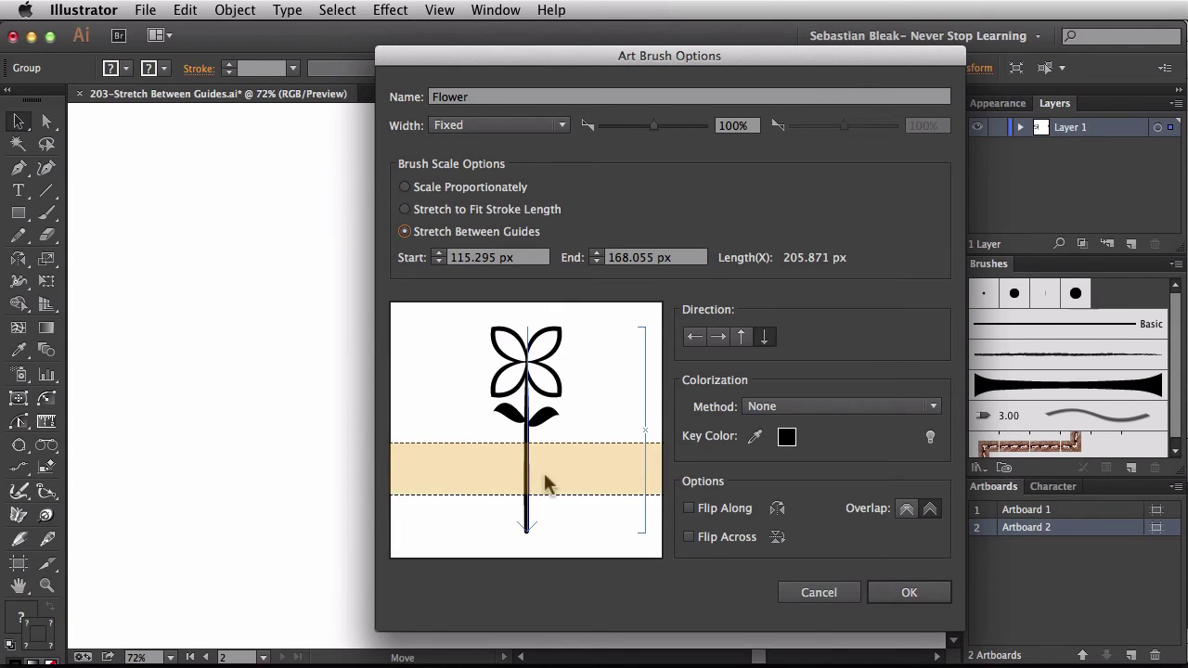
# - Create the Flower brush, delete the original flower, and draw a tall vertical Flower-brush line
pyautogui.click(877, 590)
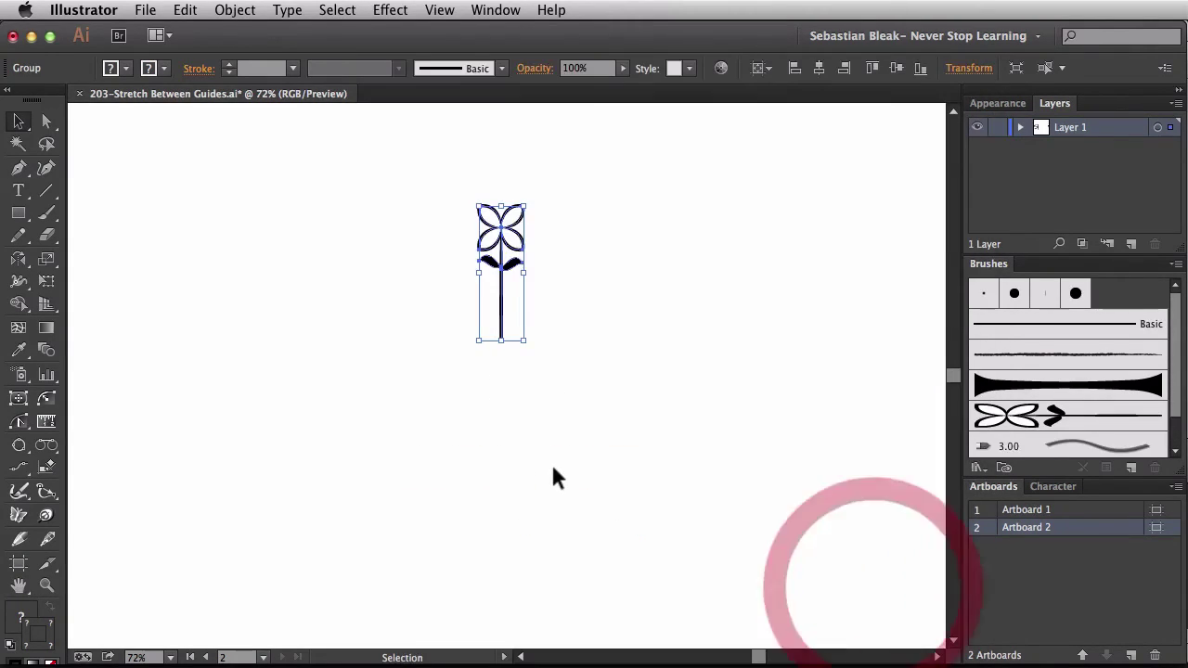
pyautogui.press('Delete')
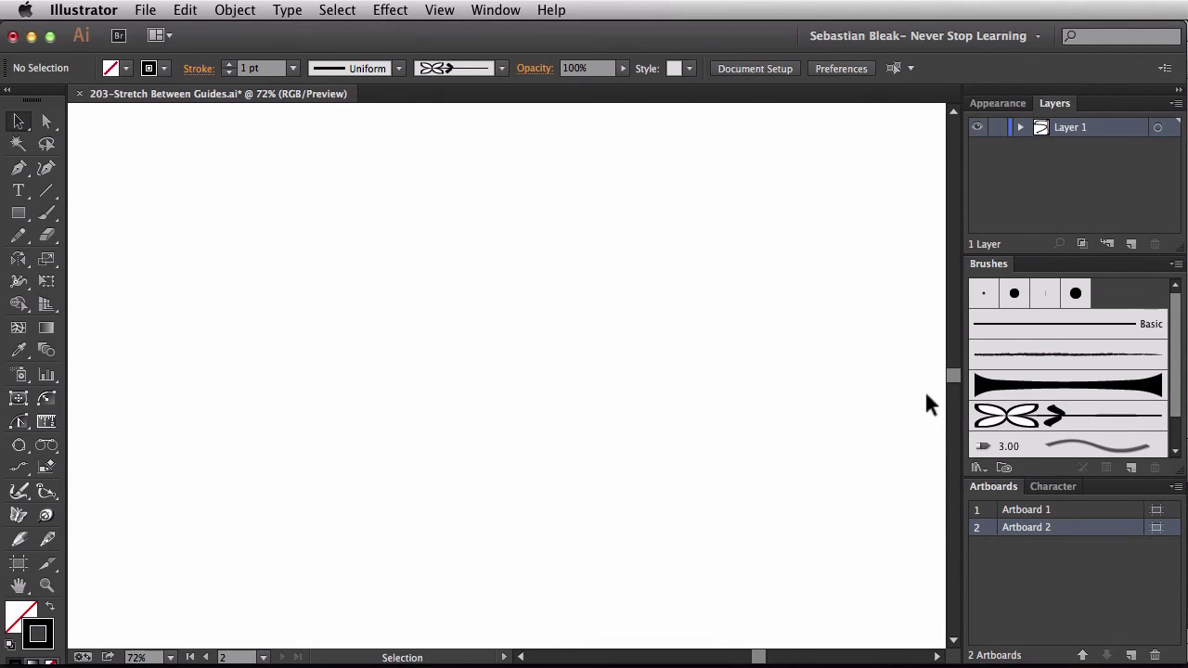
pyautogui.click(1007, 415)
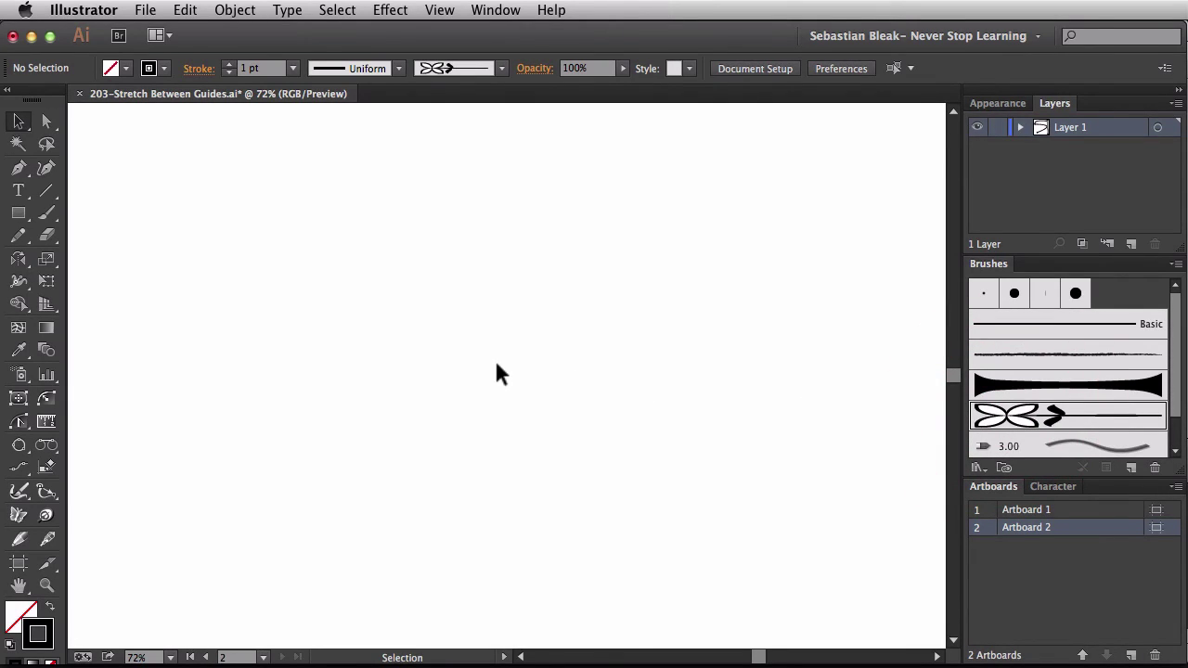
pyautogui.press('\\')
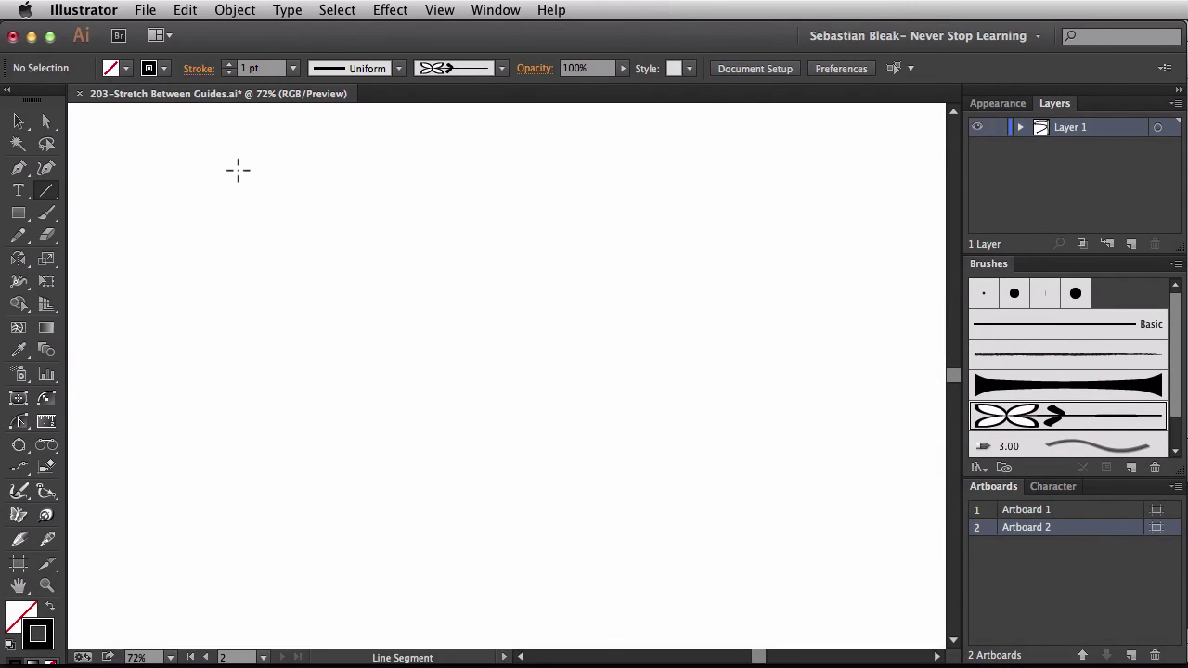
pyautogui.moveTo(237, 163); pyautogui.dragTo(217, 578)
pyautogui.press('shift')
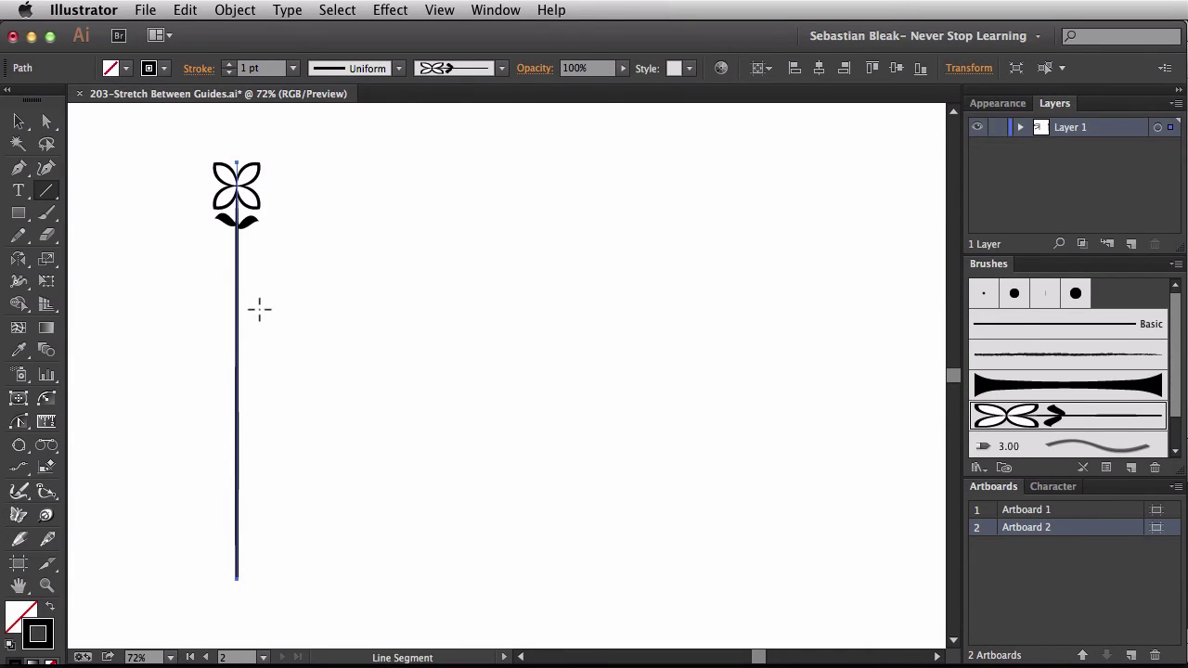
# - Preview Stretch to Fit on the Flower brush, keep Stretch Between Guides, and delete the test line
pyautogui.doubleClick(1062, 420)
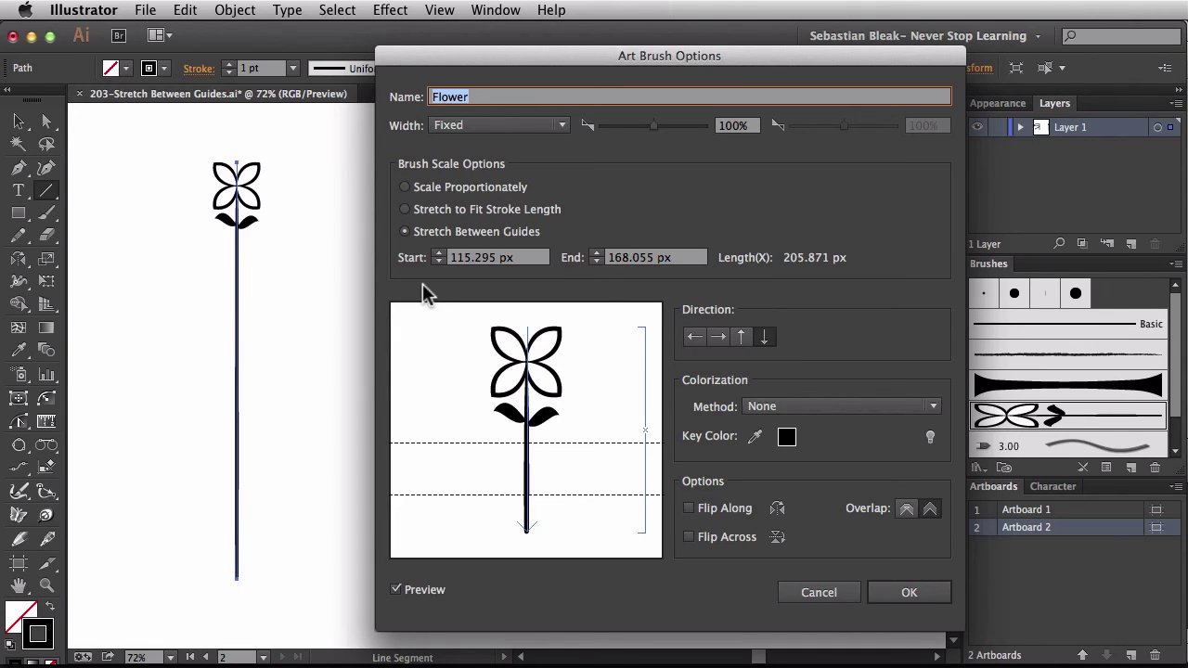
pyautogui.click(404, 209)
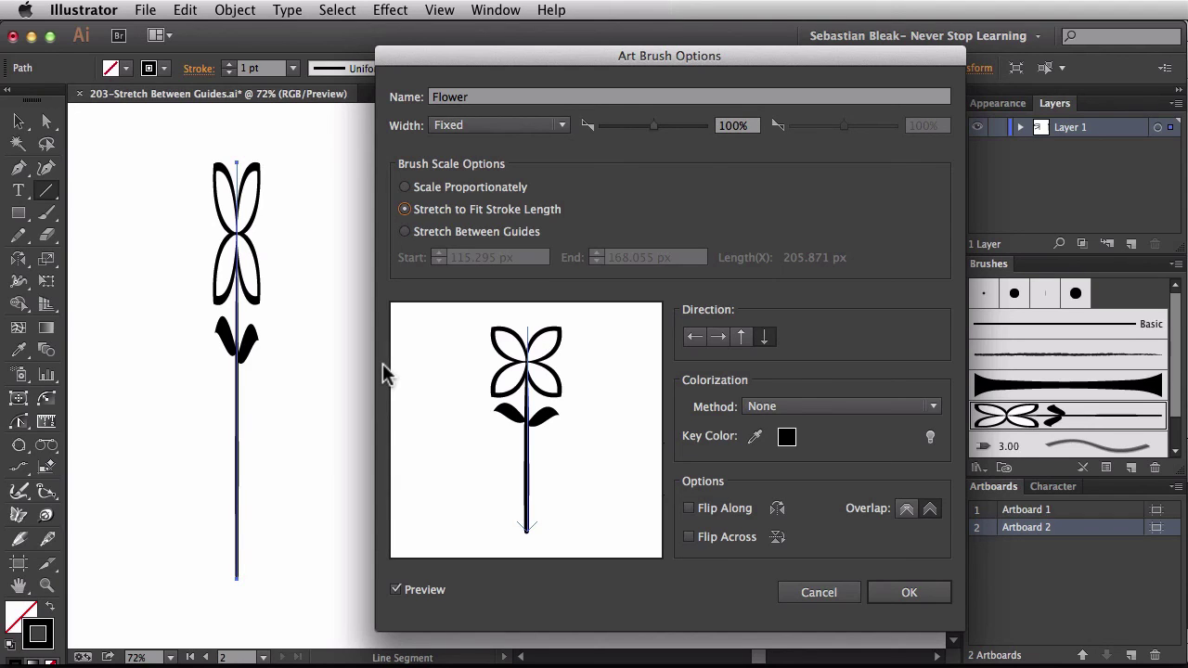
pyautogui.click(405, 232)
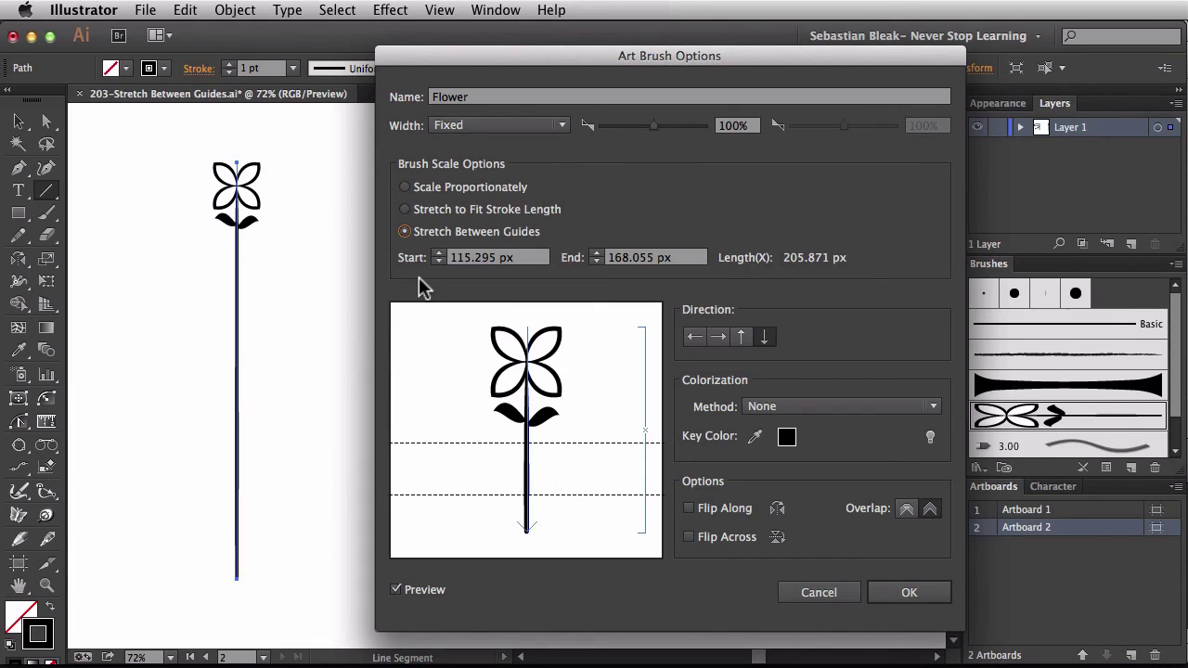
pyautogui.click(886, 595)
pyautogui.press('Delete')
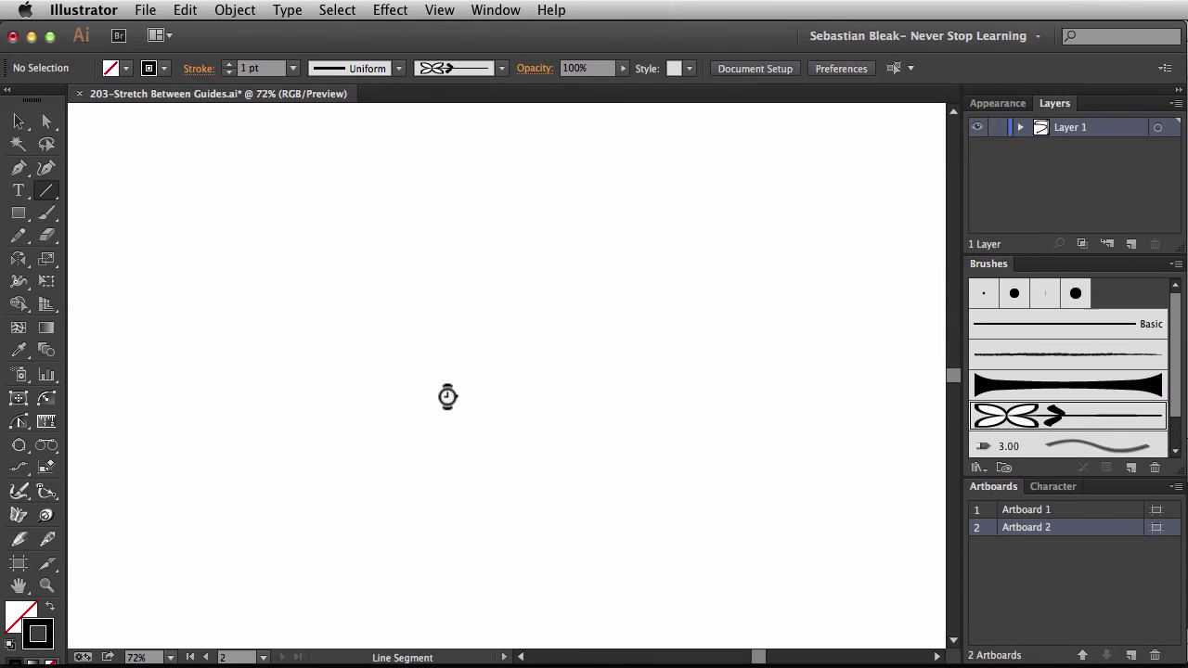
# - Draw a long looping pencil curve with the Flower brush, flower head at the top, then deselect
pyautogui.press('n')
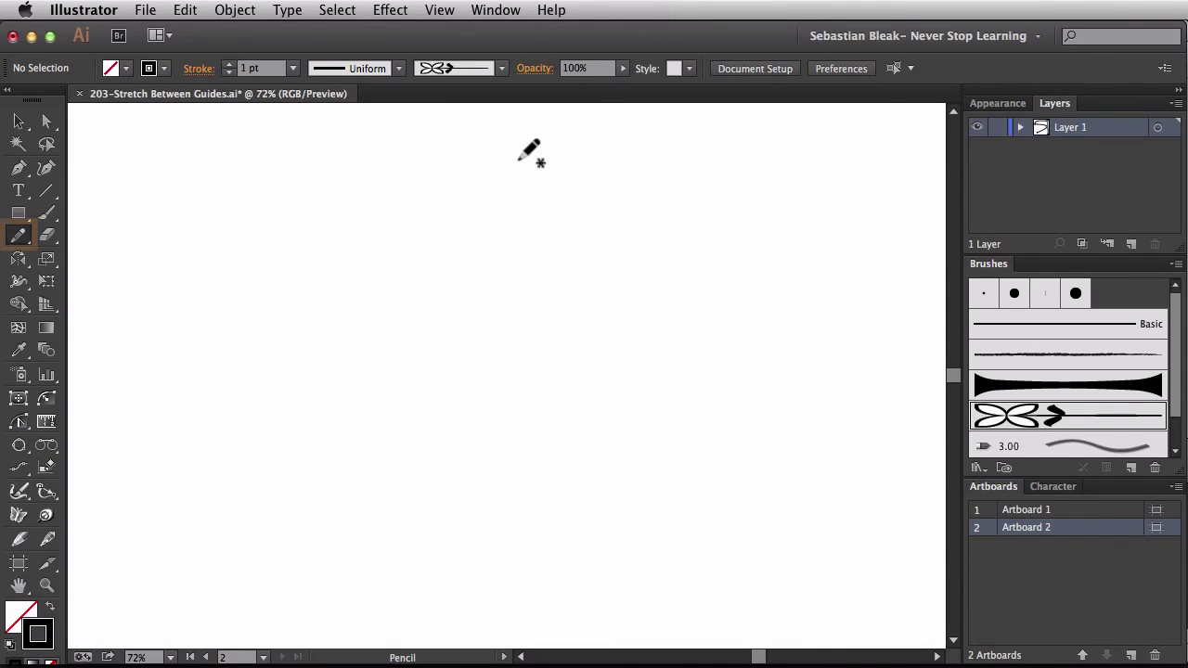
pyautogui.moveTo(518, 160)
pyautogui.mouseDown()
pyautogui.moveTo(509, 242)
pyautogui.moveTo(343, 254)
pyautogui.moveTo(252, 301)
pyautogui.moveTo(247, 349)
pyautogui.moveTo(306, 376)
pyautogui.moveTo(499, 316)
pyautogui.moveTo(599, 311)
pyautogui.moveTo(702, 357)
pyautogui.moveTo(706, 416)
pyautogui.moveTo(604, 492)
pyautogui.moveTo(550, 509)
pyautogui.moveTo(309, 524)
pyautogui.moveTo(196, 491)
pyautogui.moveTo(158, 436)
pyautogui.mouseUp()
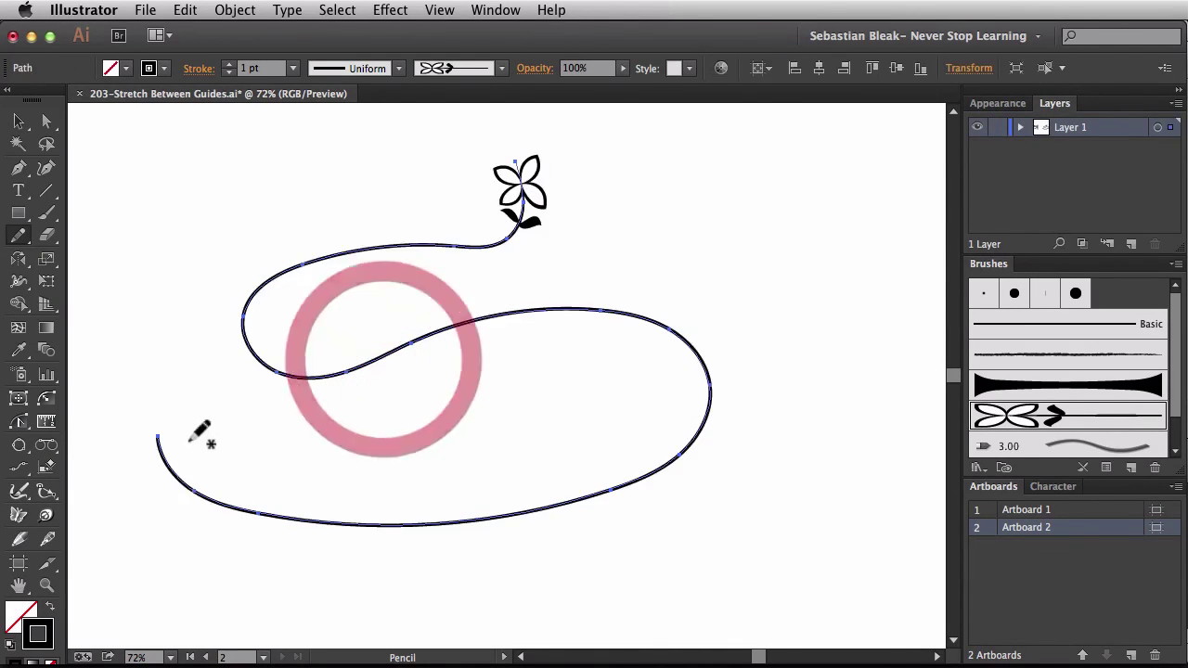
pyautogui.keyDown('super'); pyautogui.click(570, 261); pyautogui.keyUp('super')
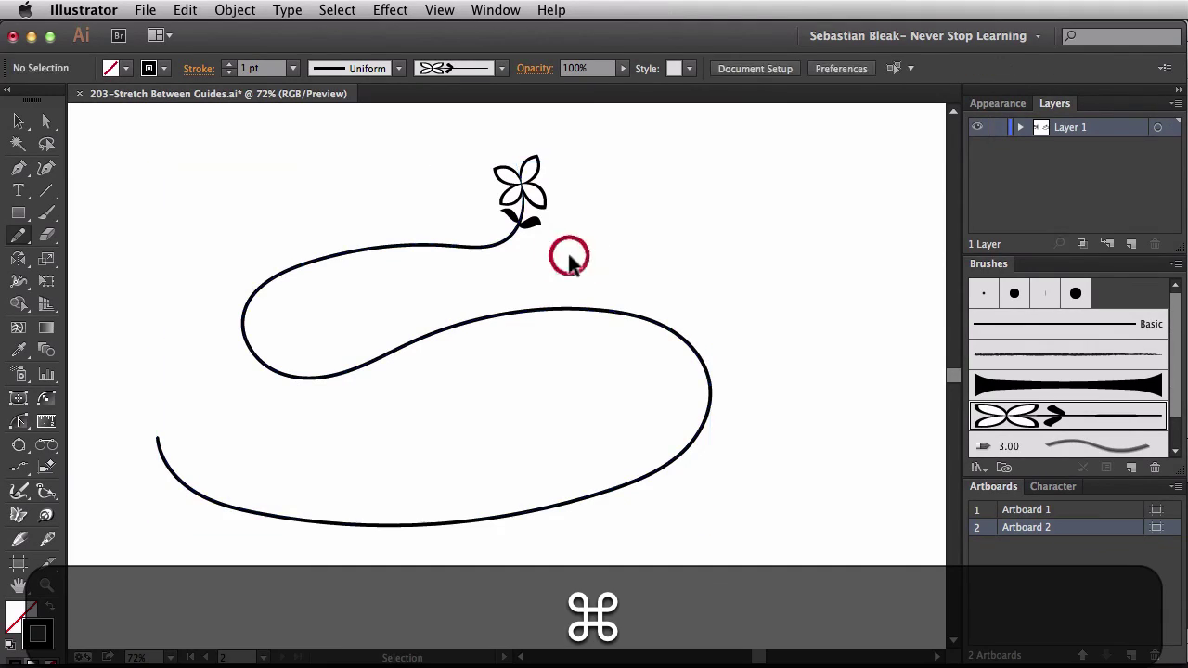